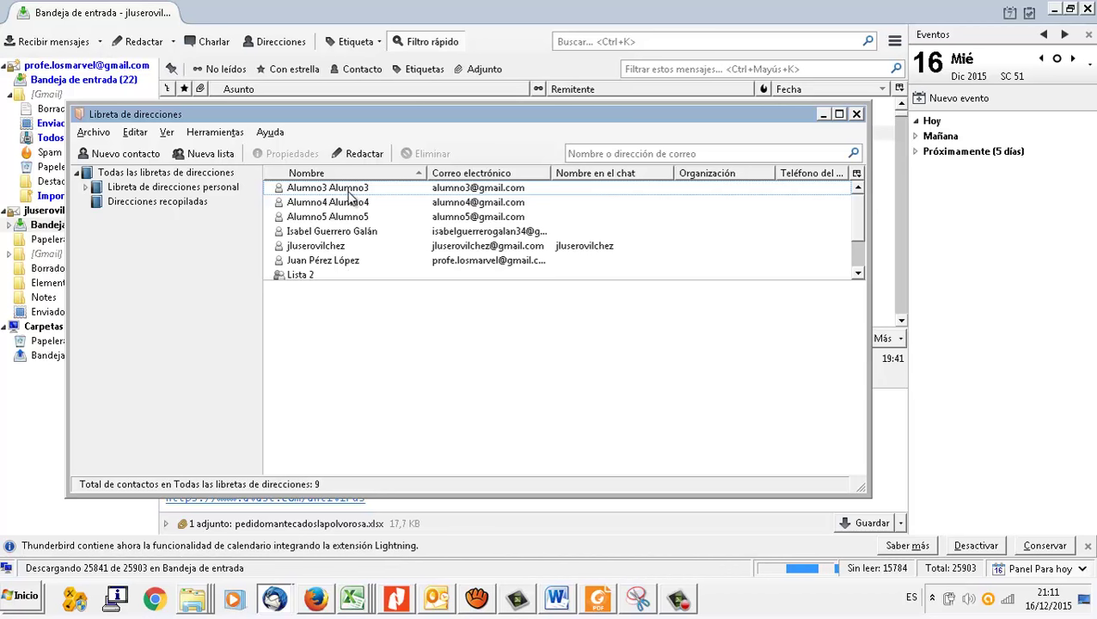
Step: Add contact Alumno 6 Alumno 6 with the student's e-mail address to the personal address book
click(153, 160)
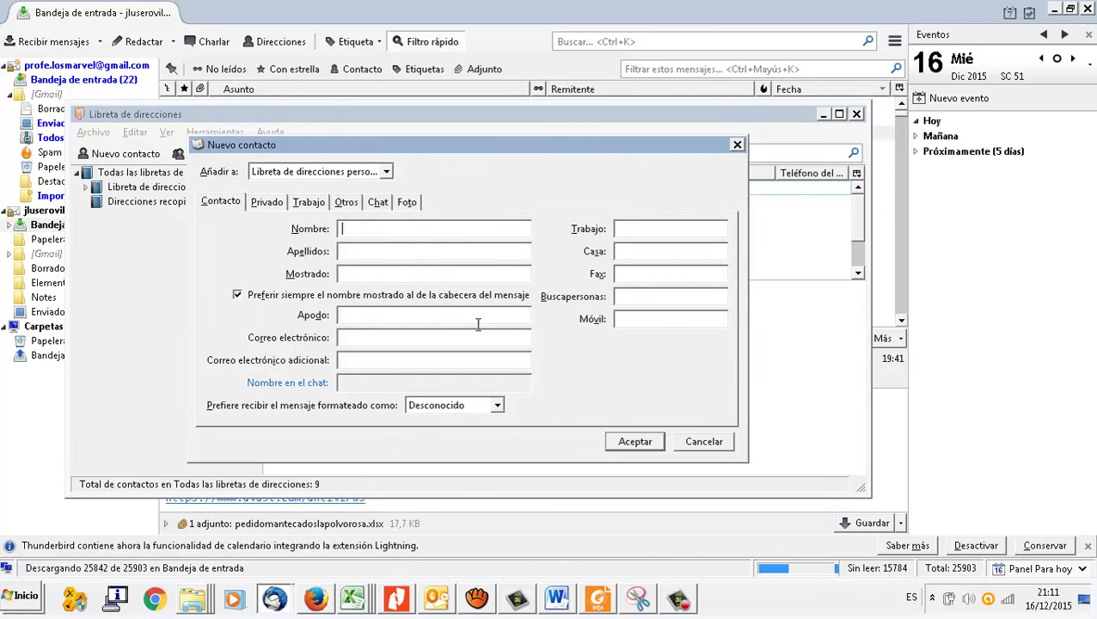
drag(568, 146, 830, 191)
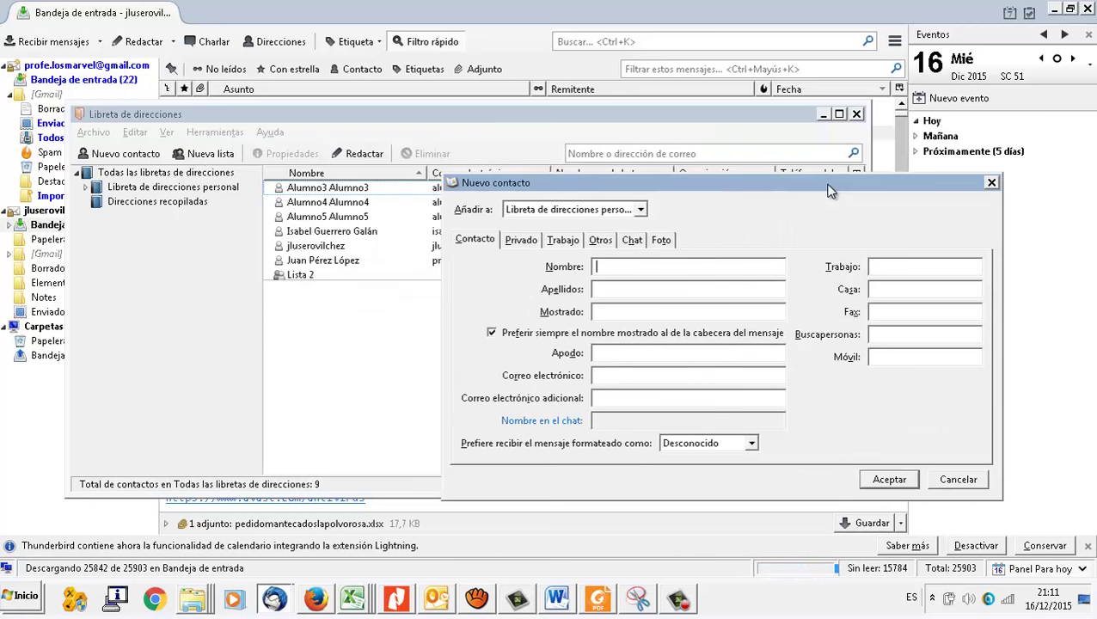
text(Alumno)
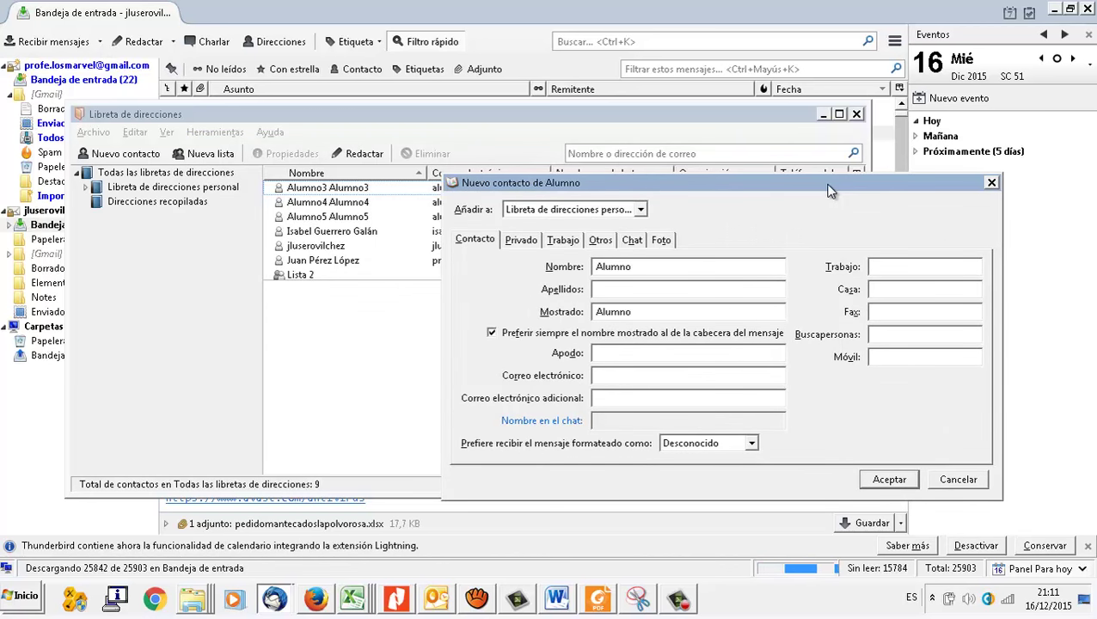
text( 6)
key(Tab)
text(Alulmno)
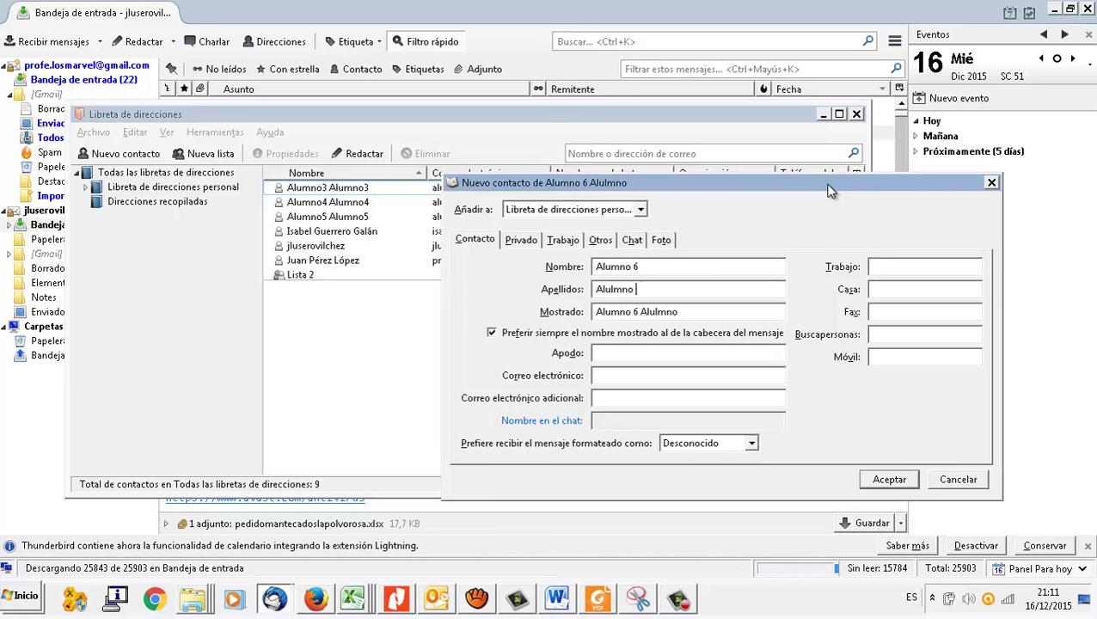
key(BackSpace)
key(BackSpace)
key(BackSpace)
key(BackSpace)
key(BackSpace)
text(m)
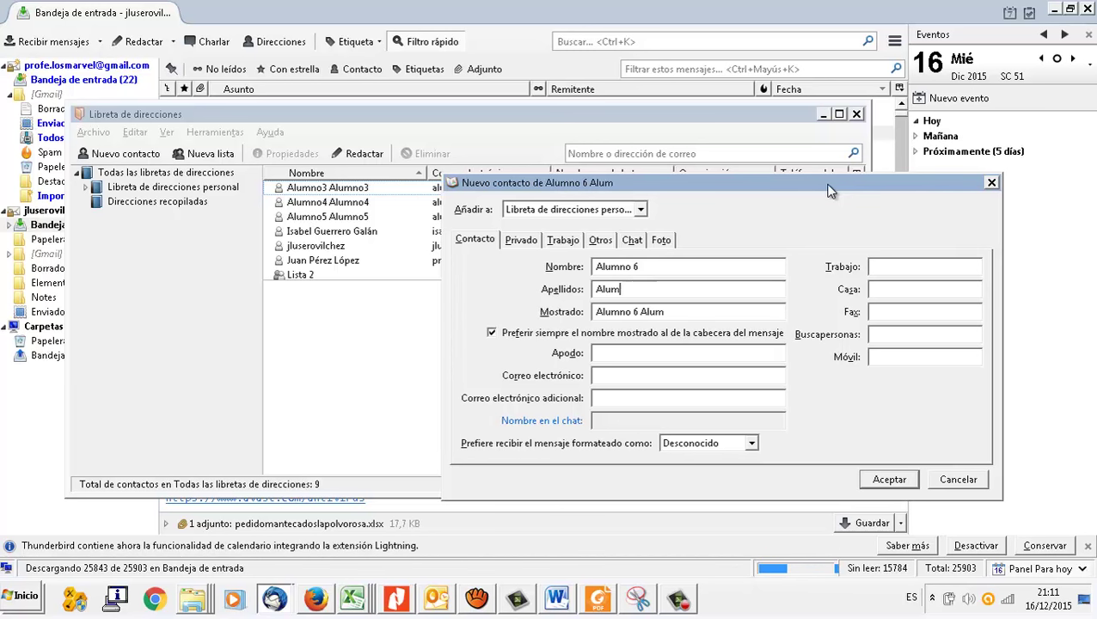
text(no 6)
key(Tab)
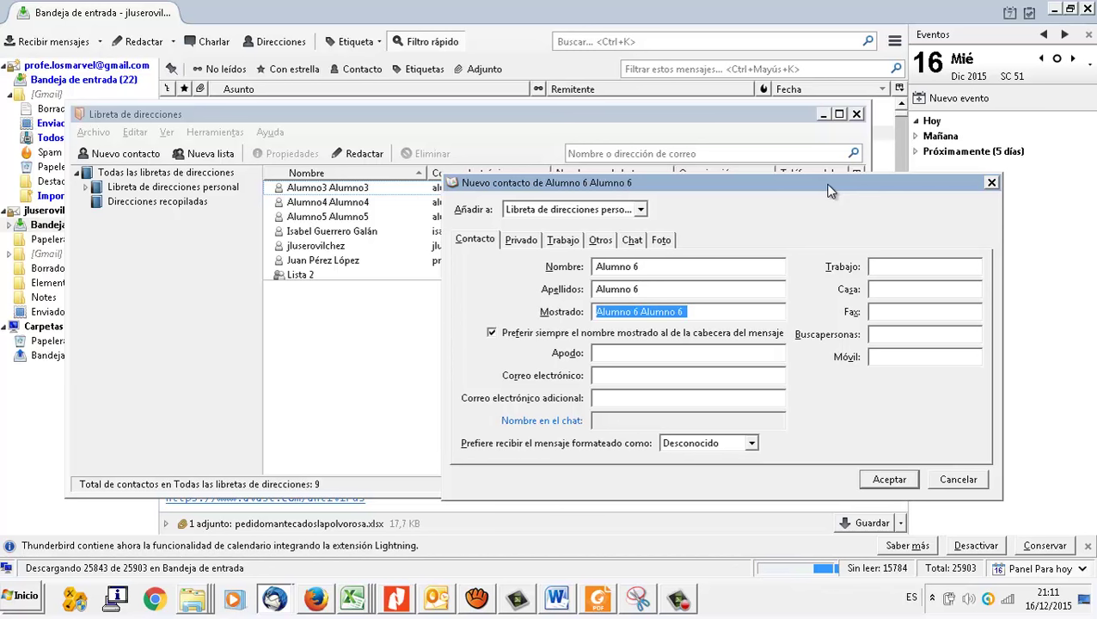
click(658, 375)
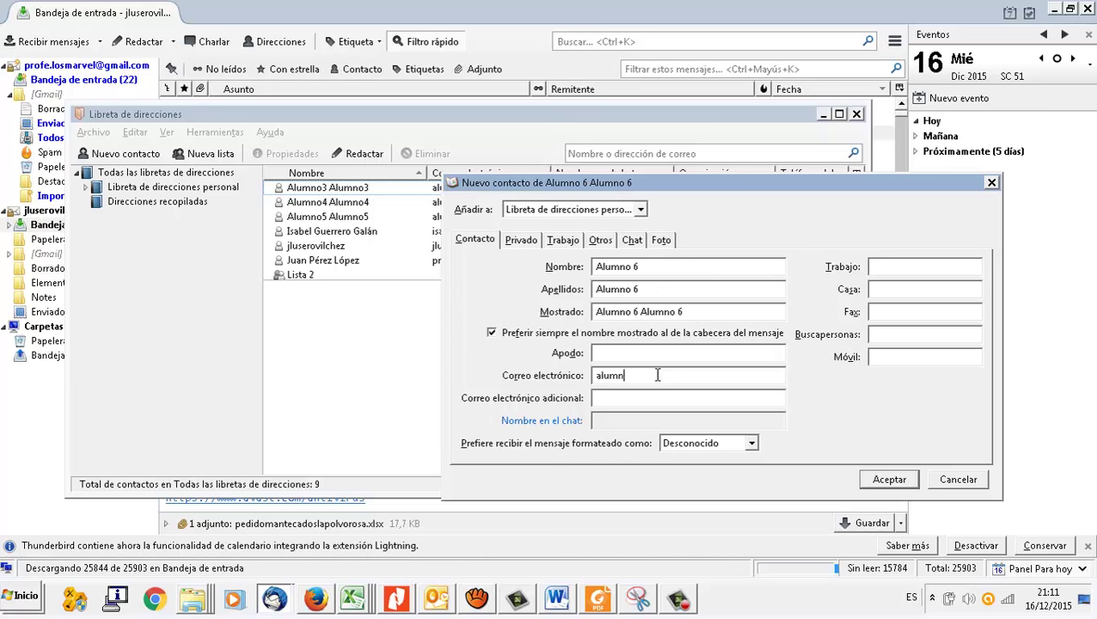
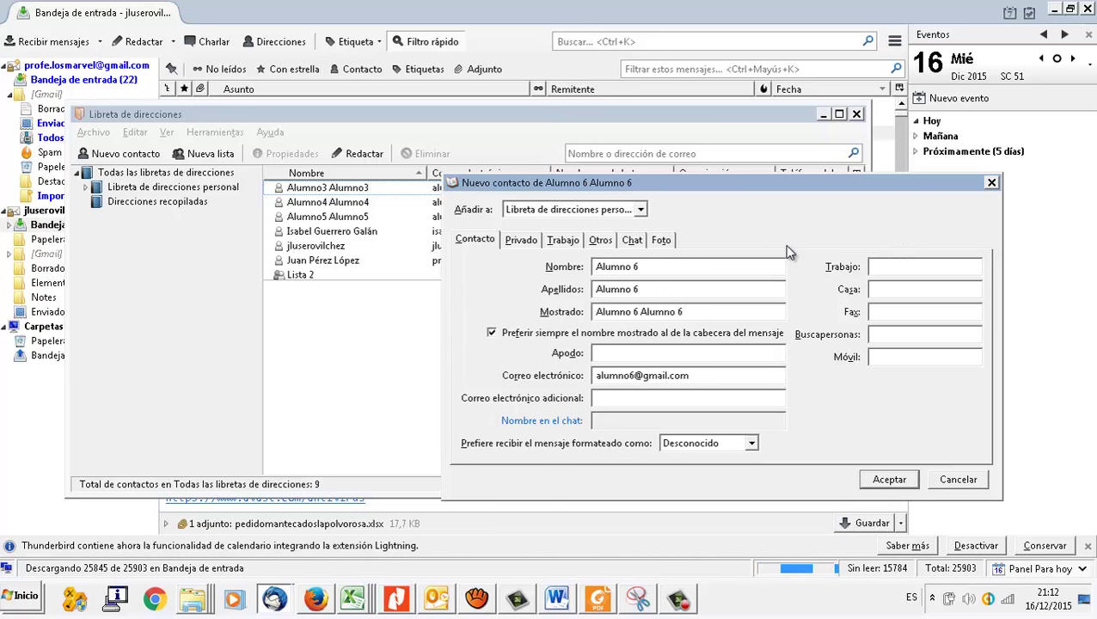
click(889, 480)
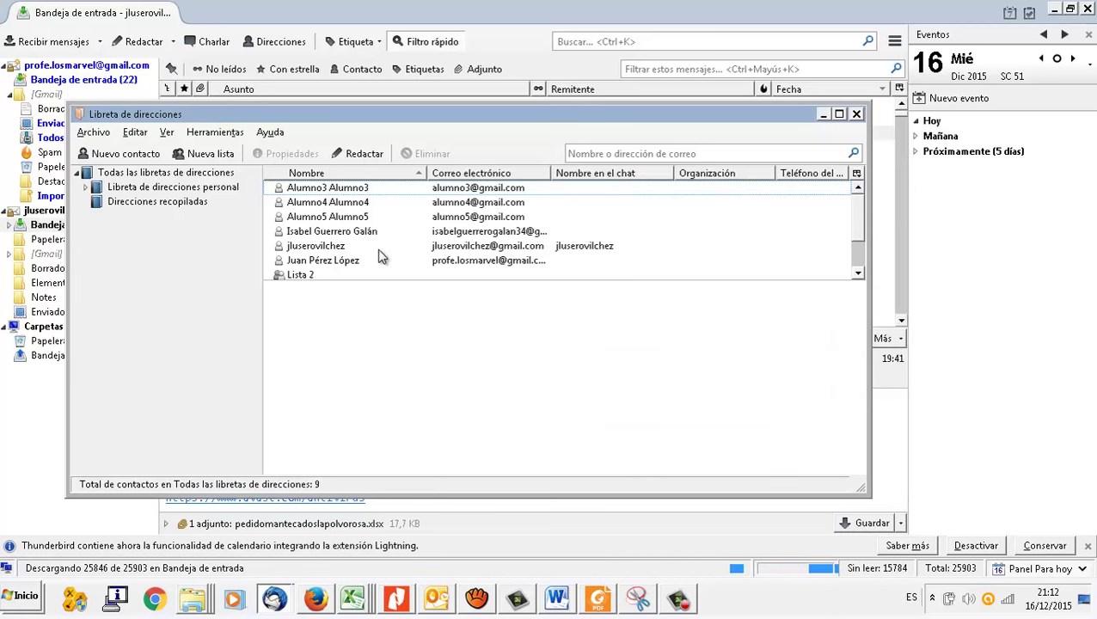
Step: Browse the personal and collected address books, ending on all address books with 10 contacts
click(189, 175)
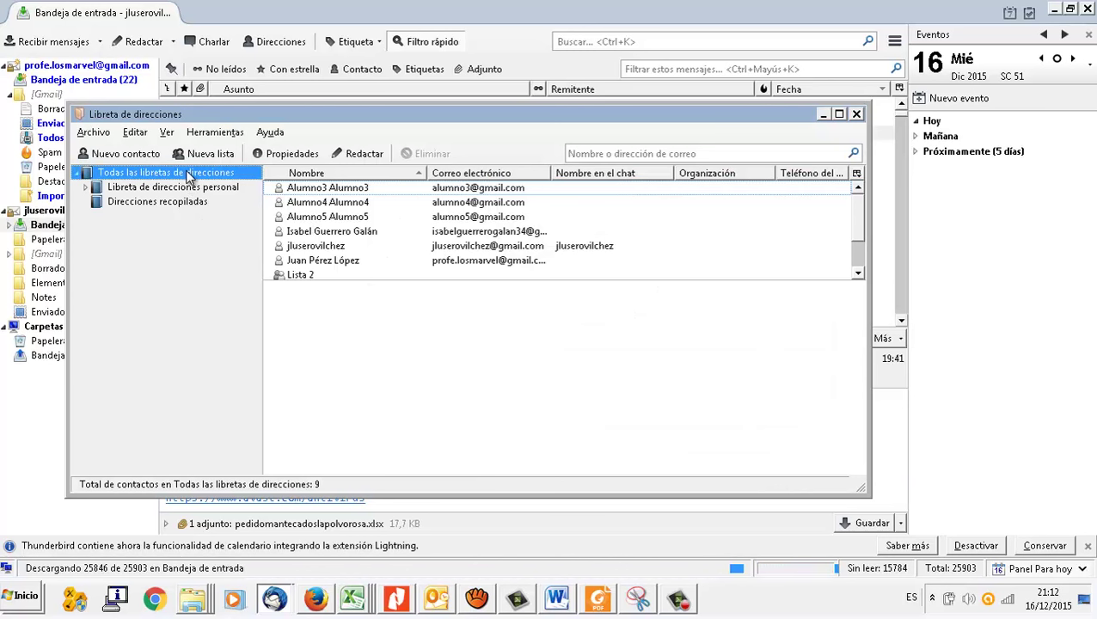
click(178, 189)
click(174, 206)
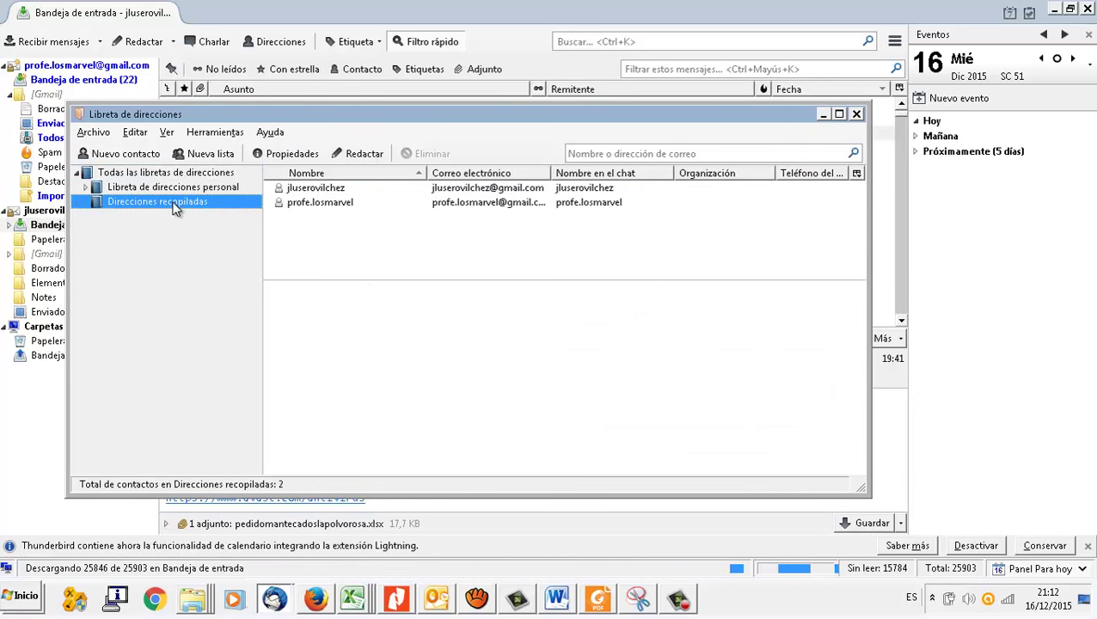
click(176, 188)
click(178, 174)
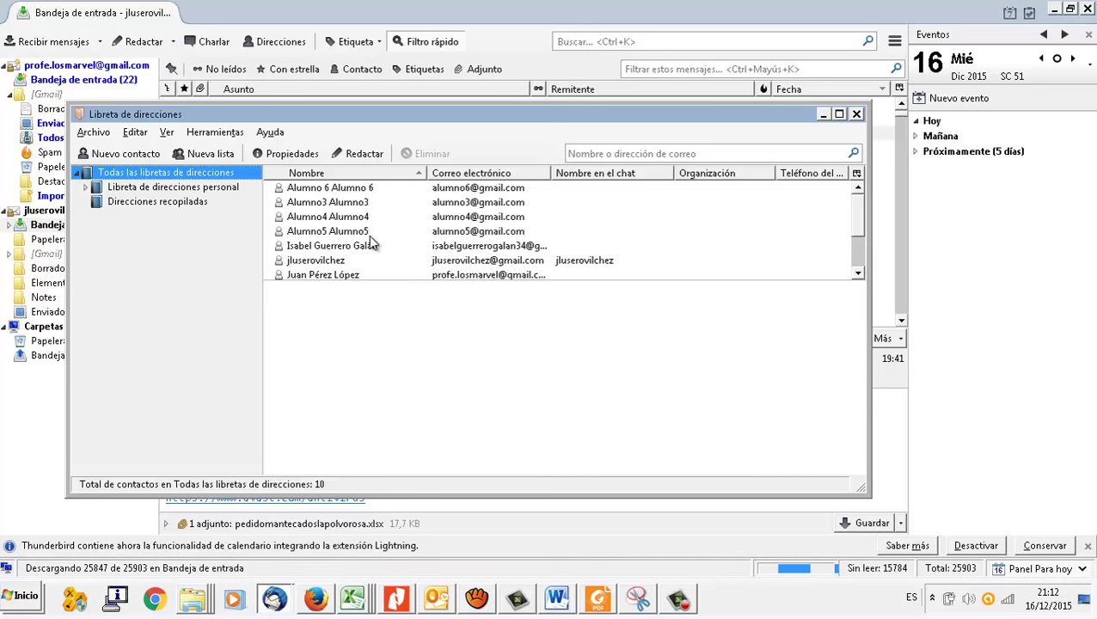
Step: Start a new mailing list named Clase FPB, described as 'Mis alumnos y alumnas de FPB'
click(215, 157)
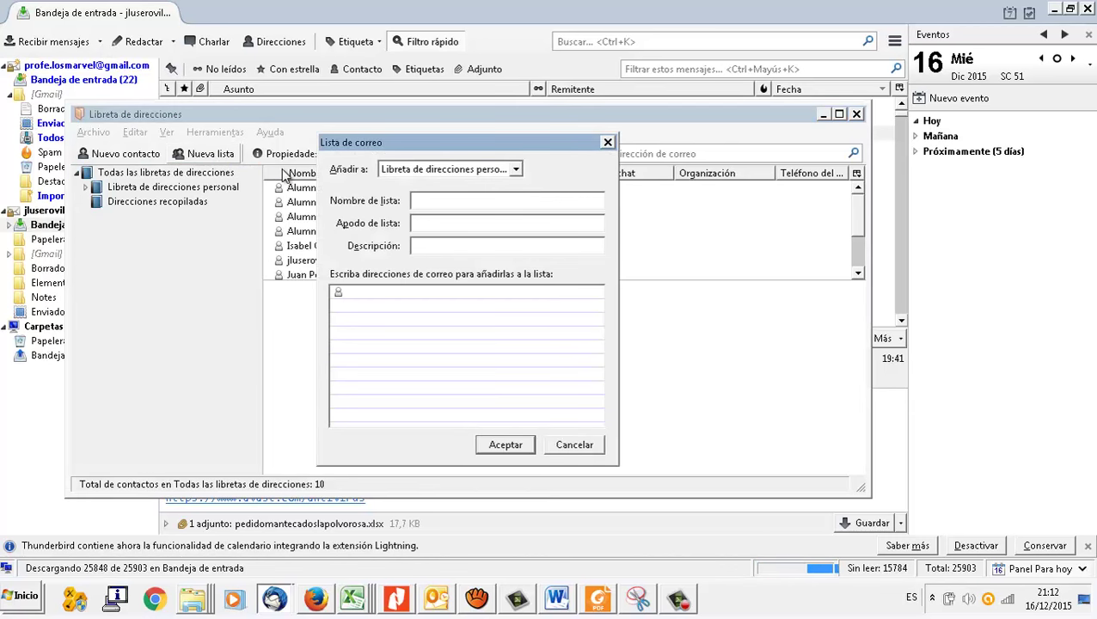
text(Clase FPB)
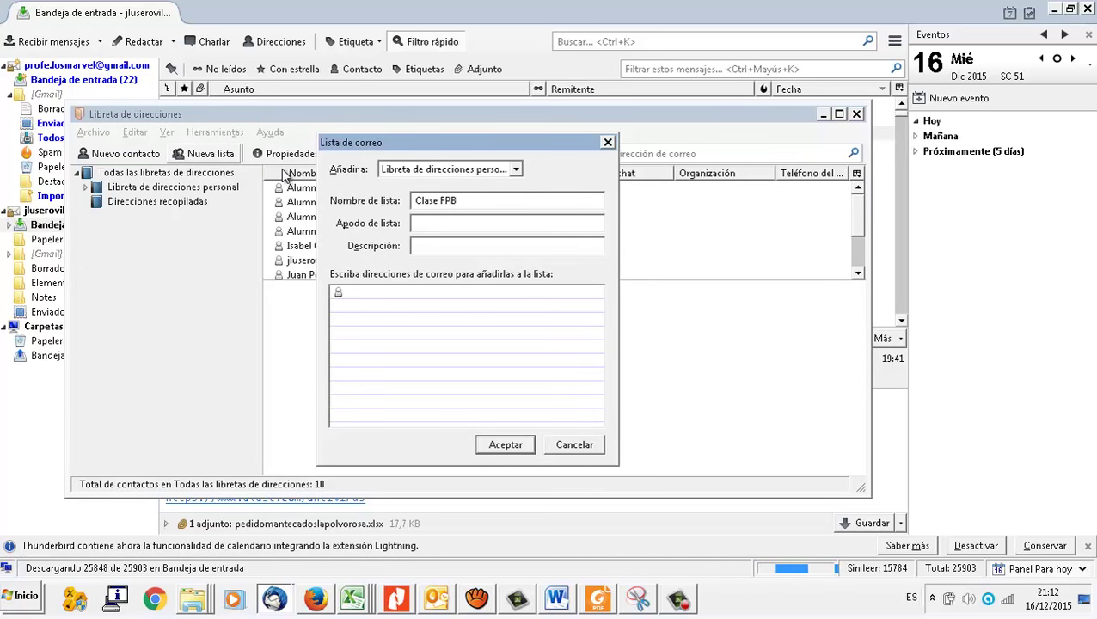
key(Tab)
key(Tab)
text(Mis alumnos y alumnas d)
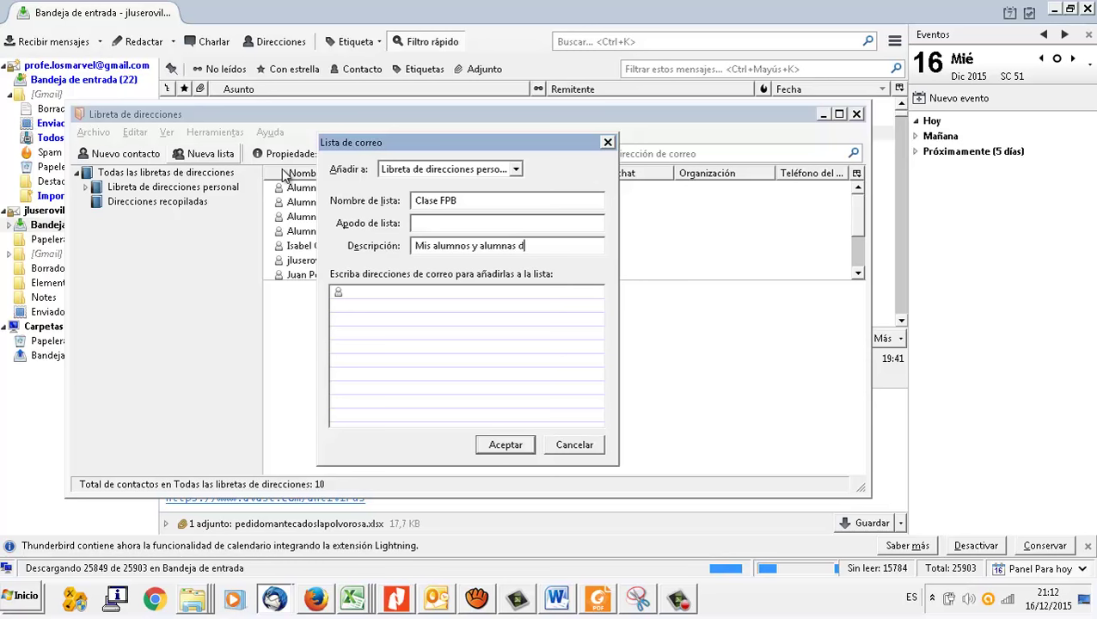
text(e )
text(F)
text(alumno1)
Step: Add Alumno3, Alumno4, Alumno5 and Alumno 6 as members and save the list
key(BackSpace)
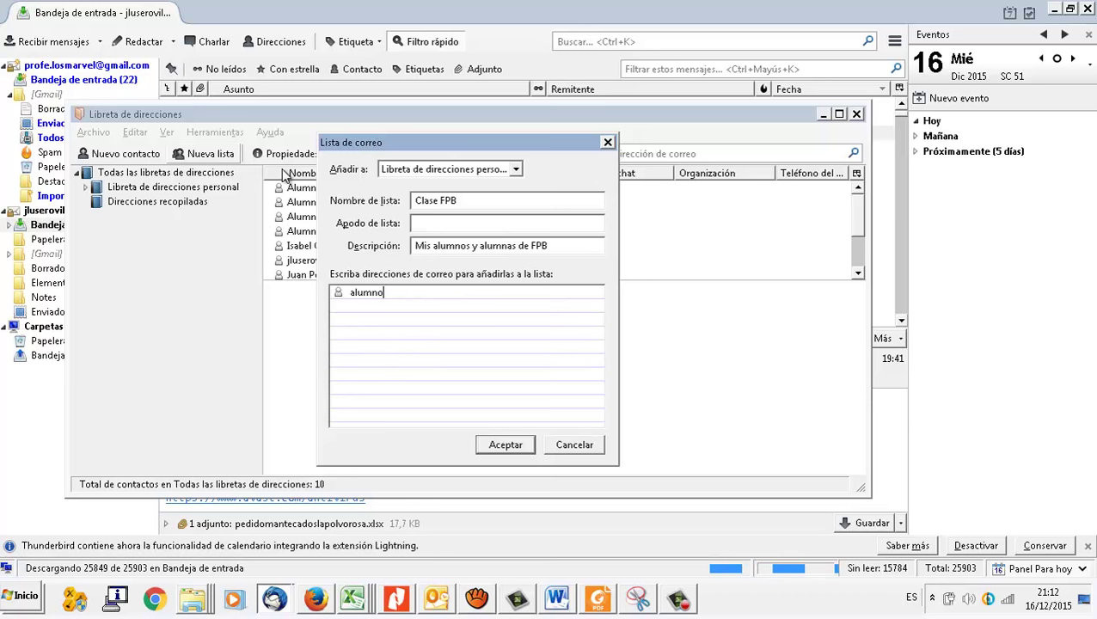
text(3)
key(Return)
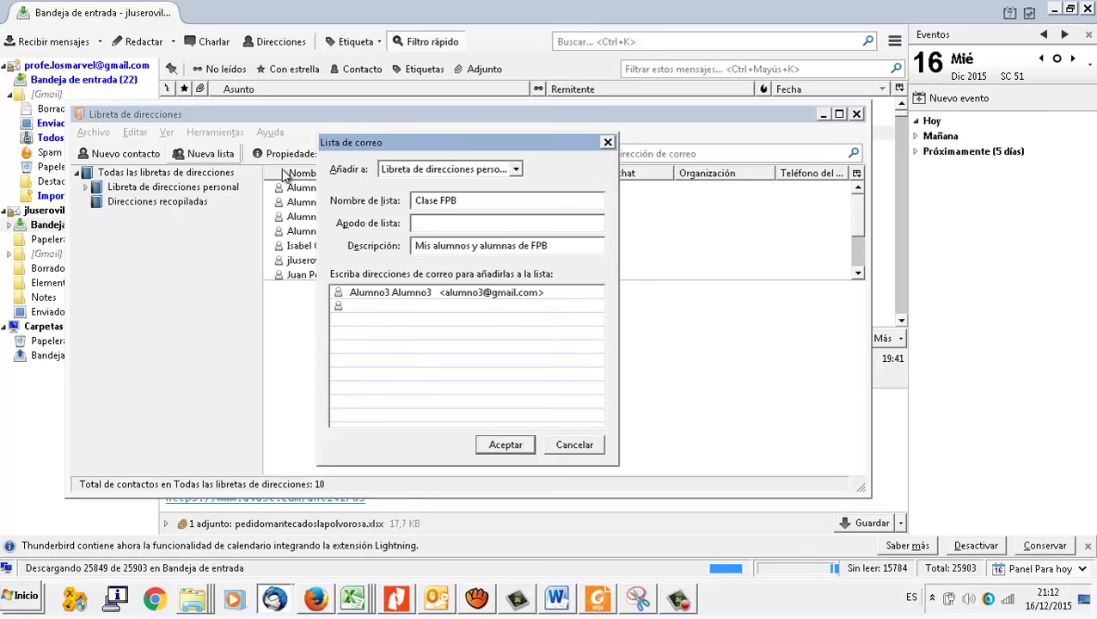
text(Alumno4)
key(Return)
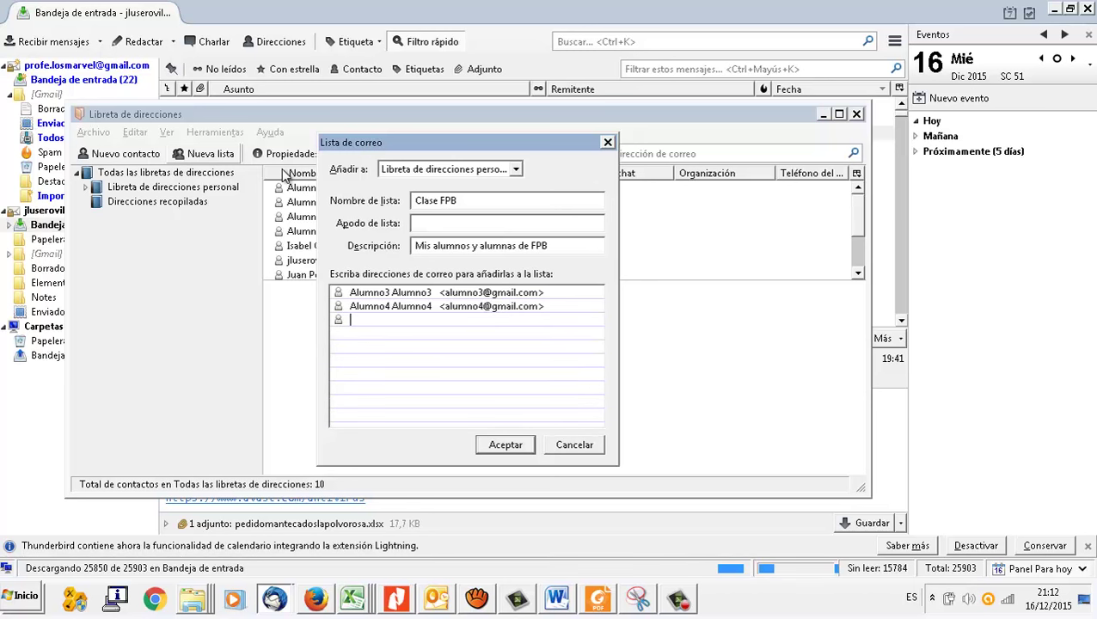
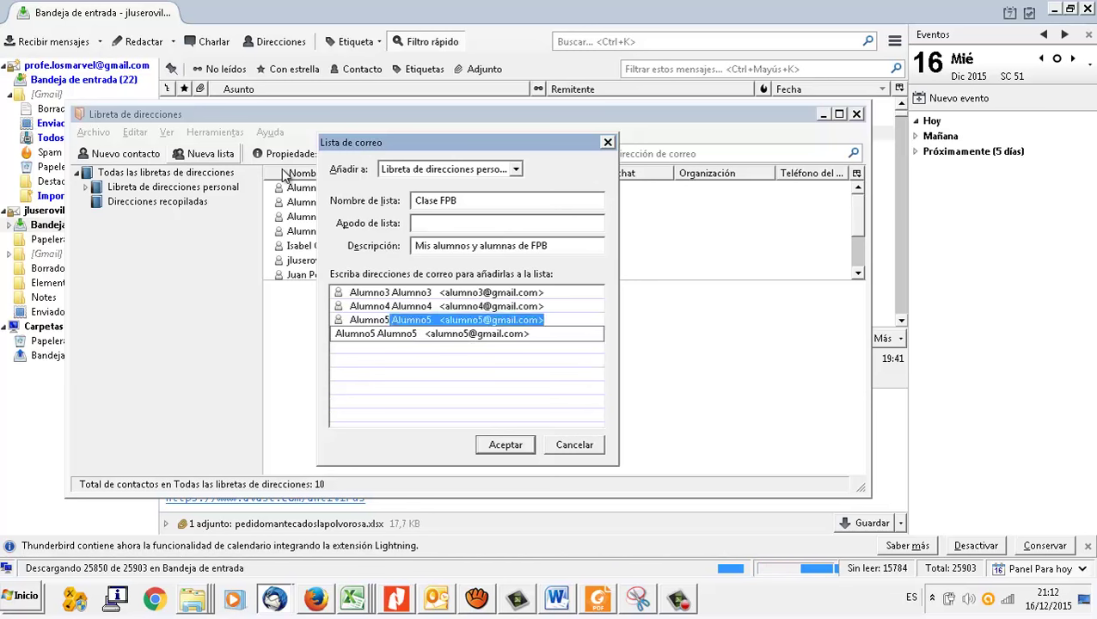
key(Return)
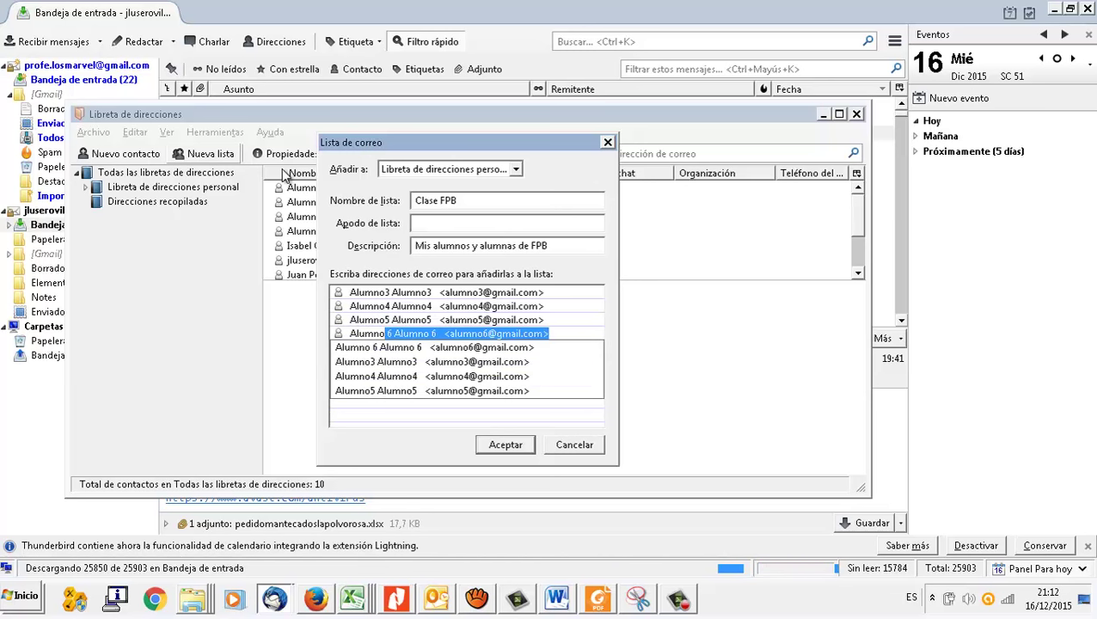
key(Return)
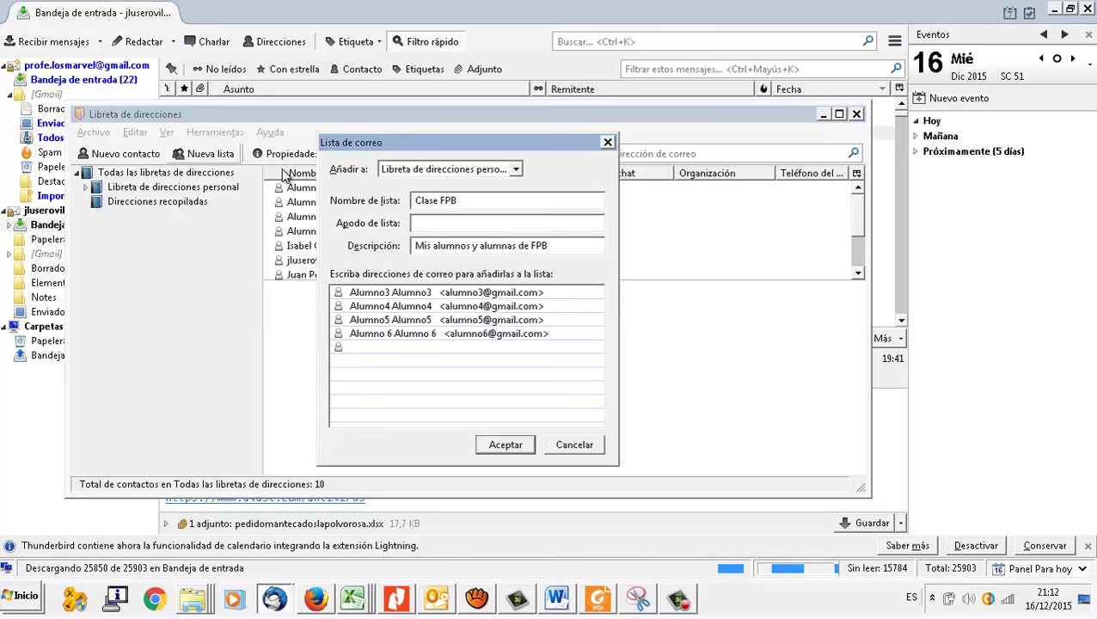
click(507, 446)
Step: Check the Clase FPB list's details among all contacts, then close the address book
click(198, 201)
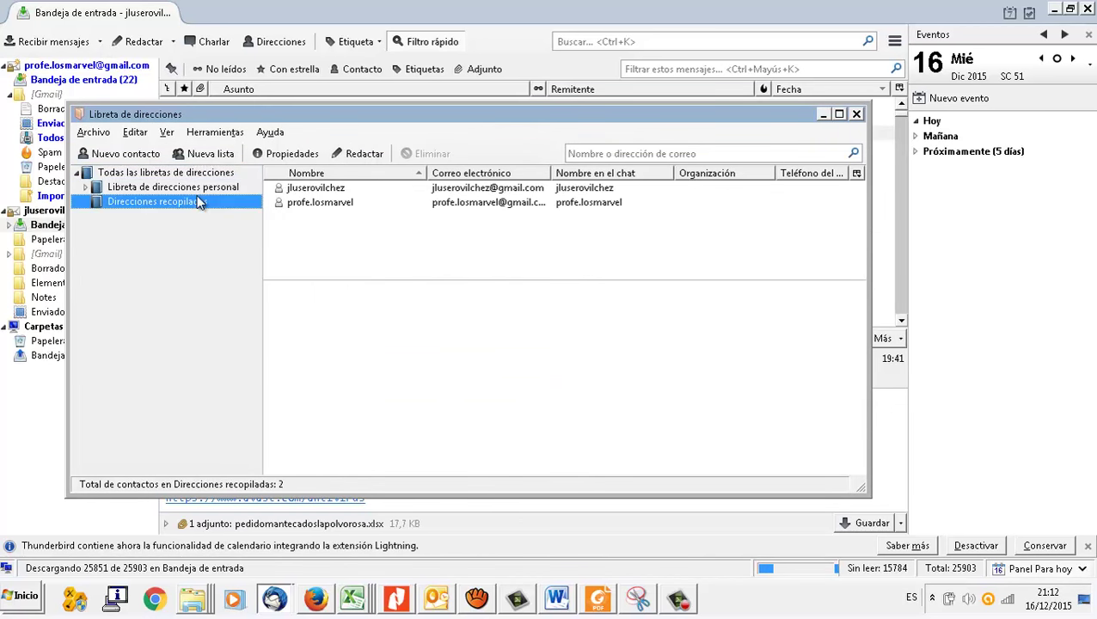
click(198, 188)
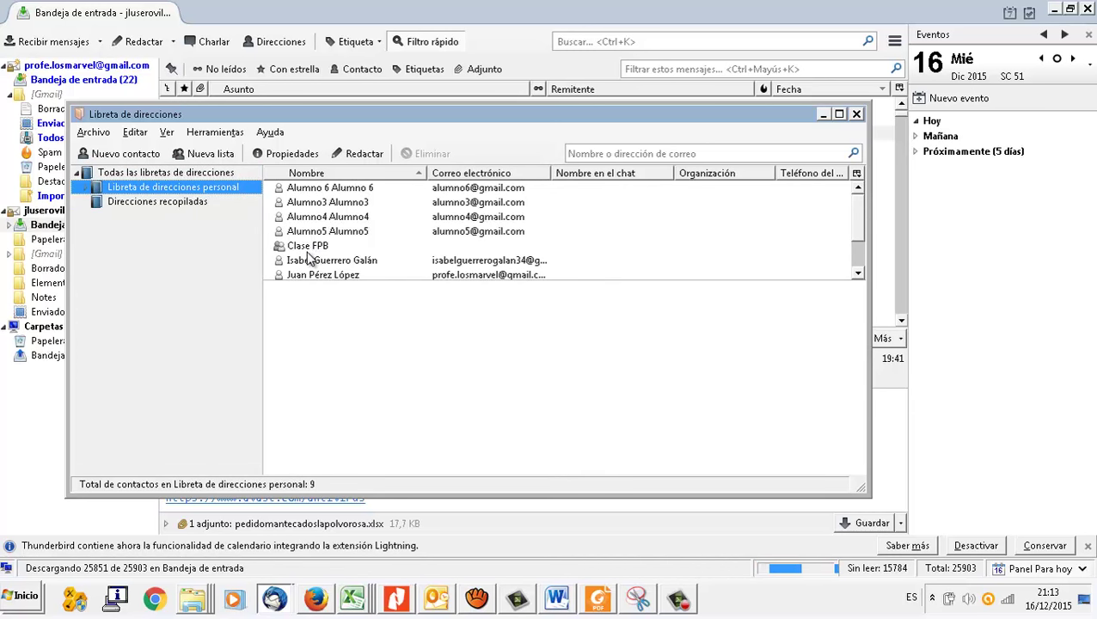
click(307, 252)
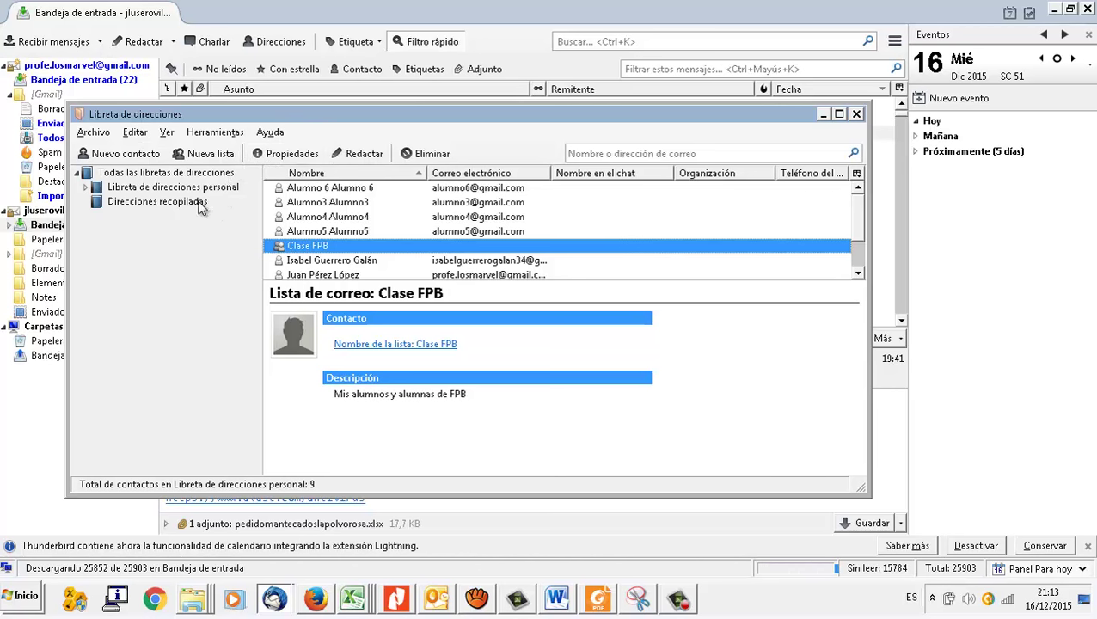
click(178, 176)
scroll(487, 257, down, 2)
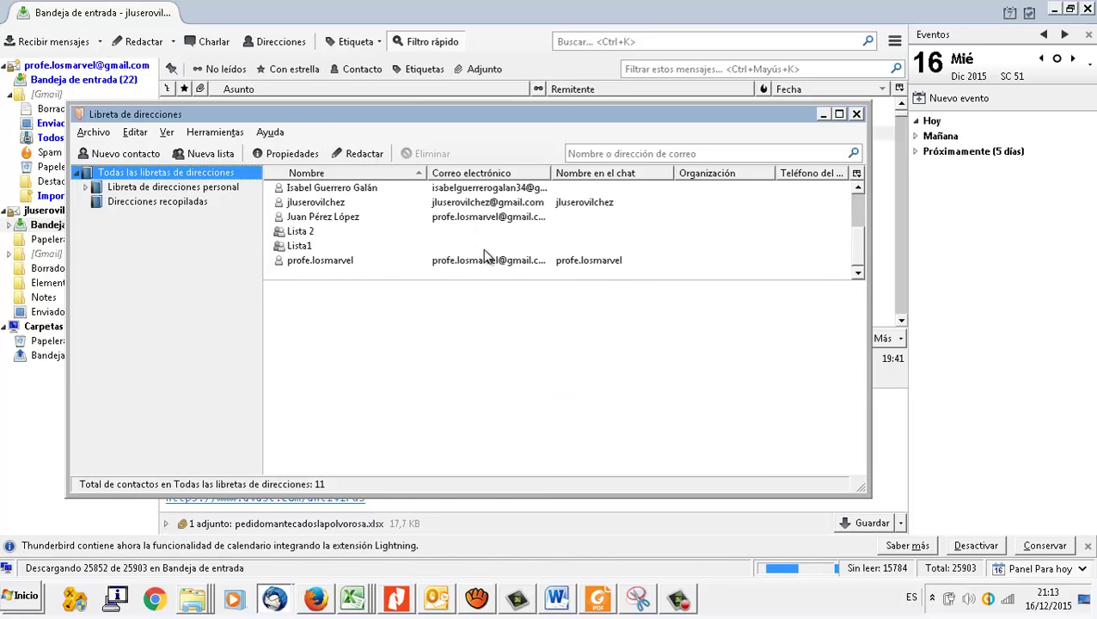
scroll(340, 235, up, 2)
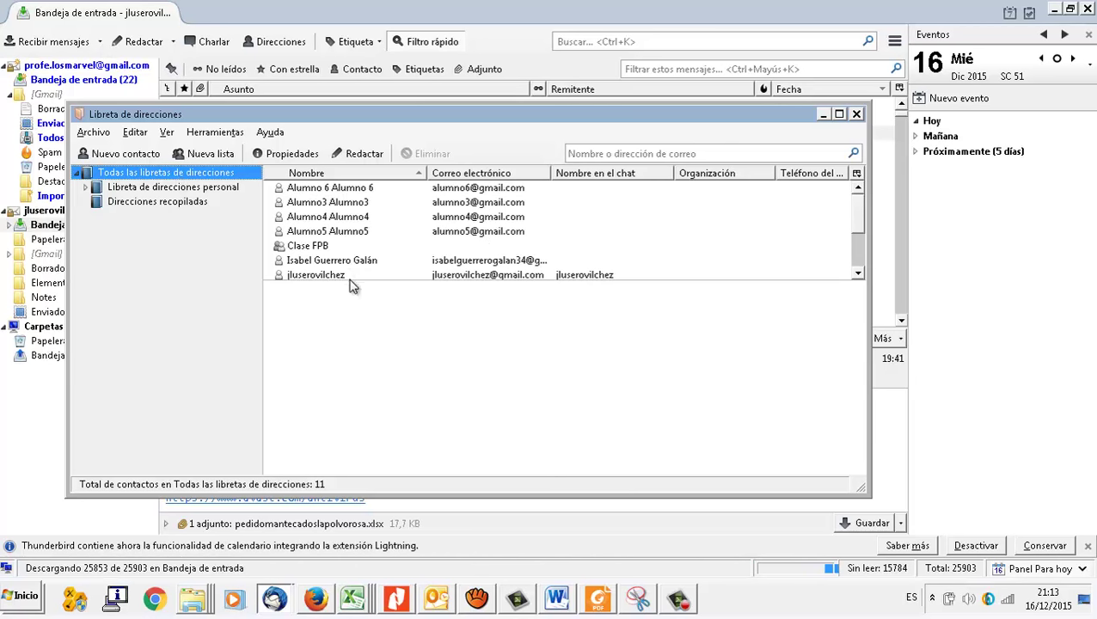
click(327, 248)
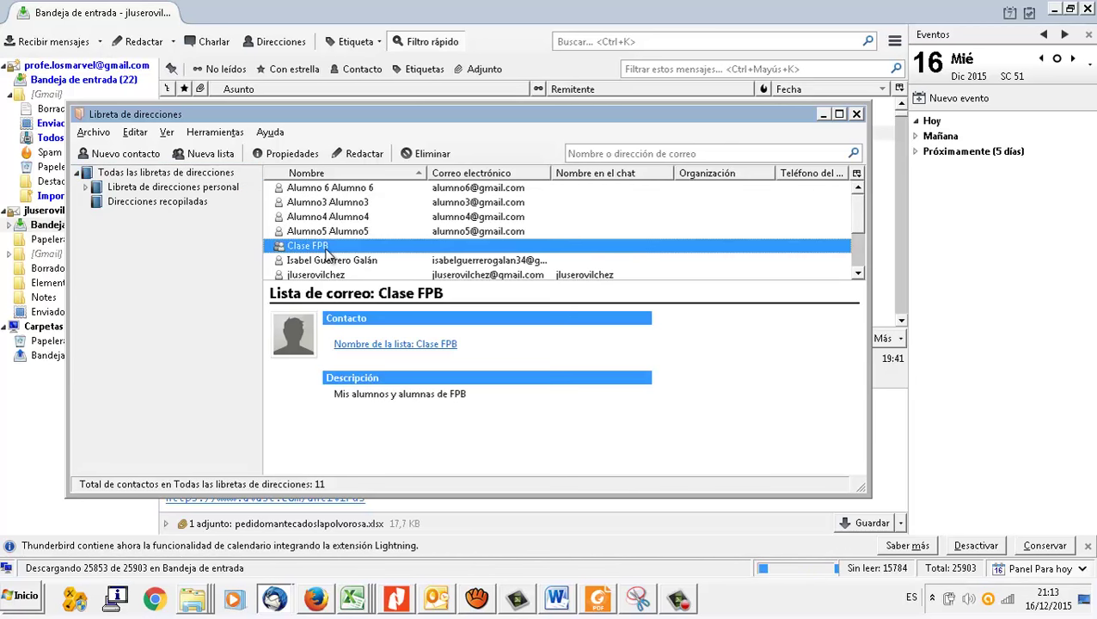
click(856, 114)
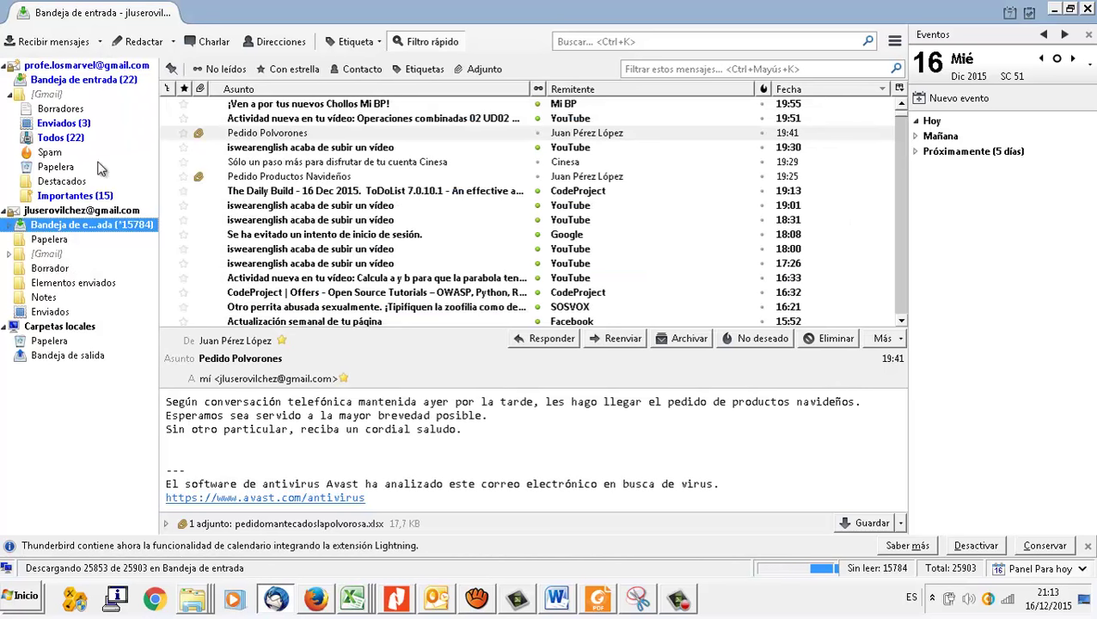
Step: Compose a new message to the Clase FPB list with the subject 'Buenas noches'
click(144, 41)
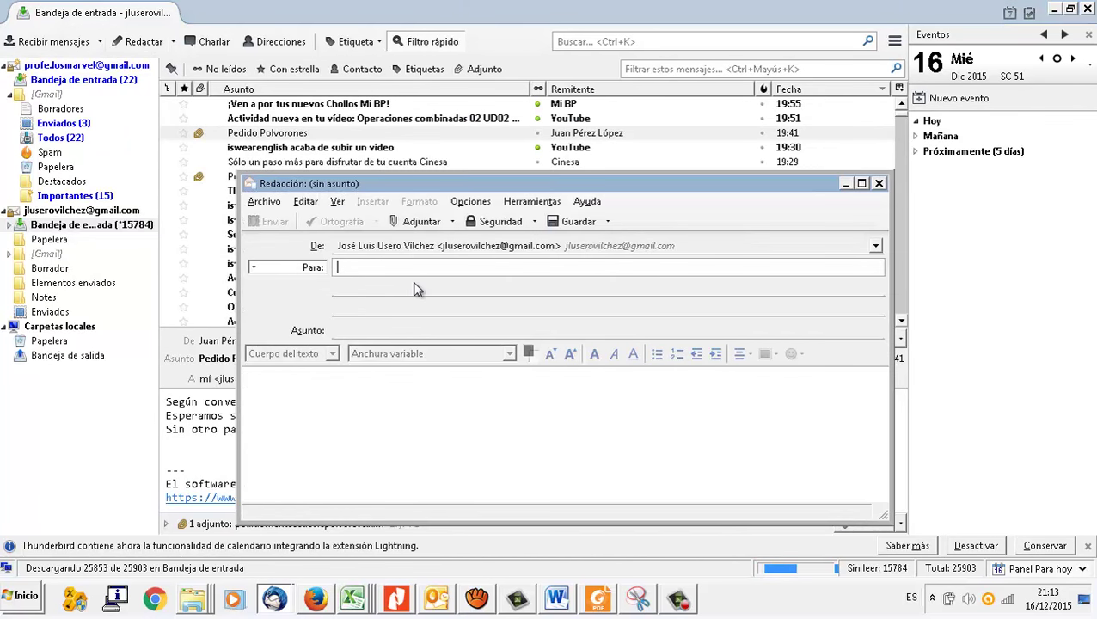
text(clase)
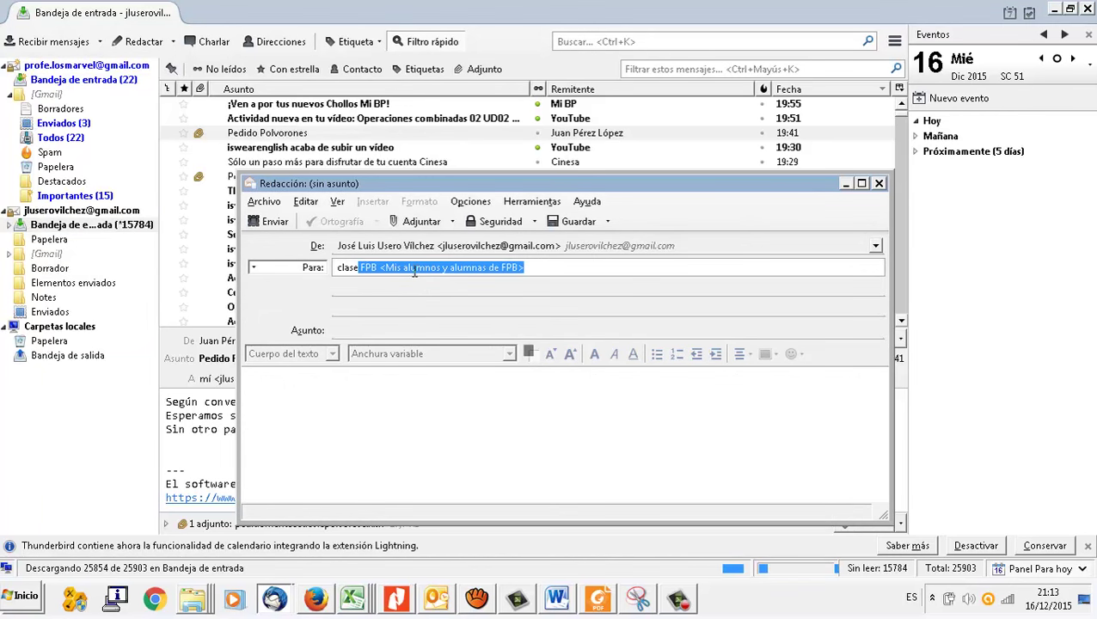
click(414, 267)
click(384, 328)
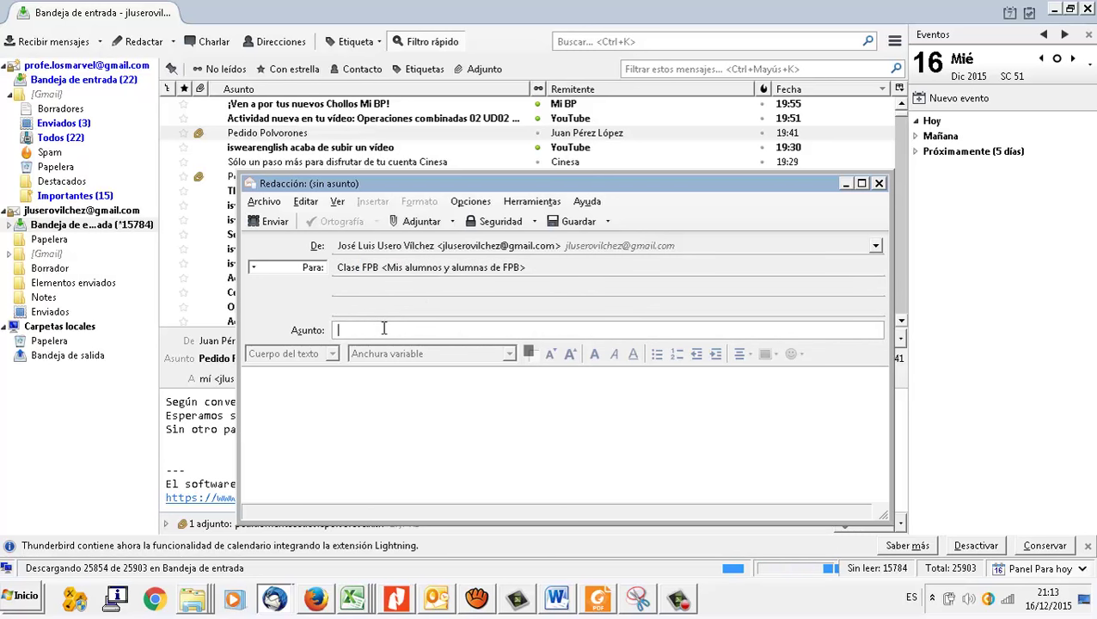
text(Buenas noches)
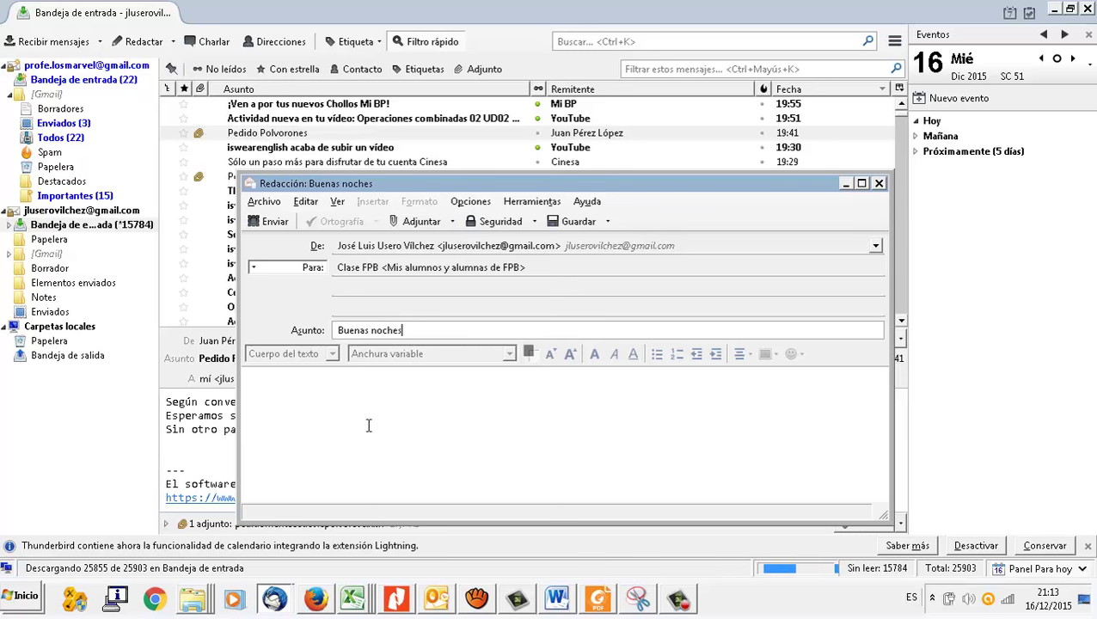
click(368, 426)
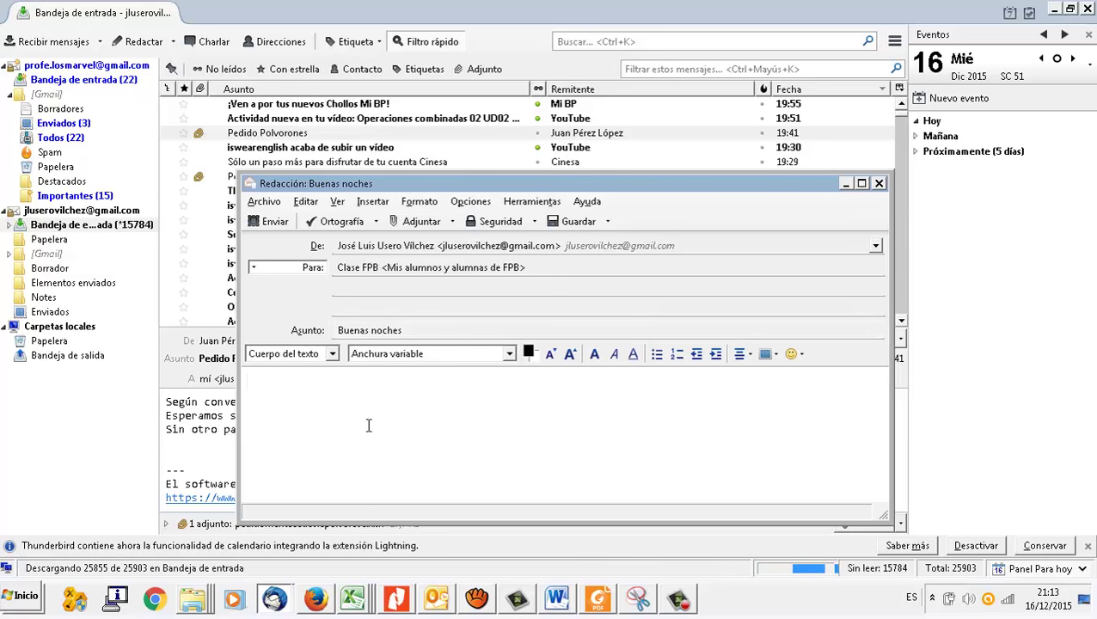
Step: Write 'Buenas noches.' in the body, then 'Éste es el enlace al vídeo' on the next line
text(Buenas noches...)
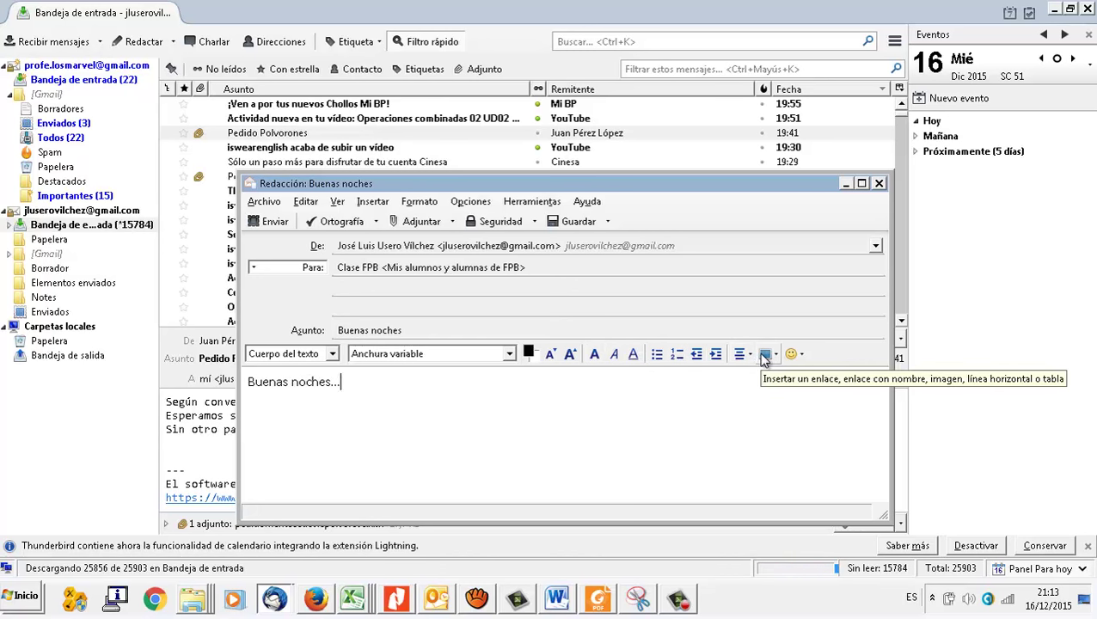
key(Return)
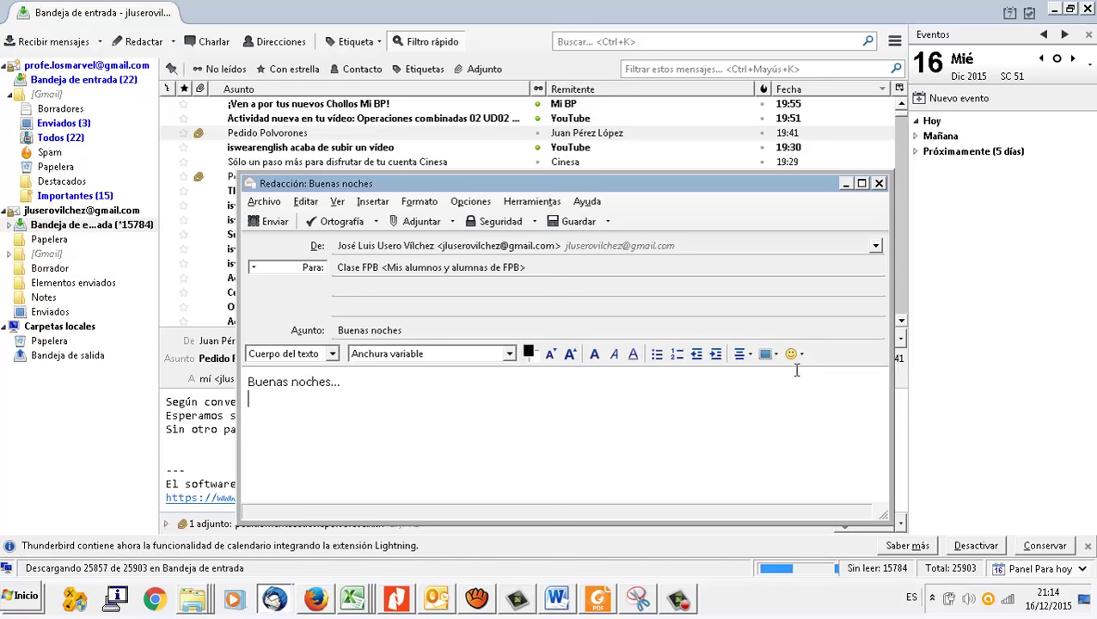
click(777, 355)
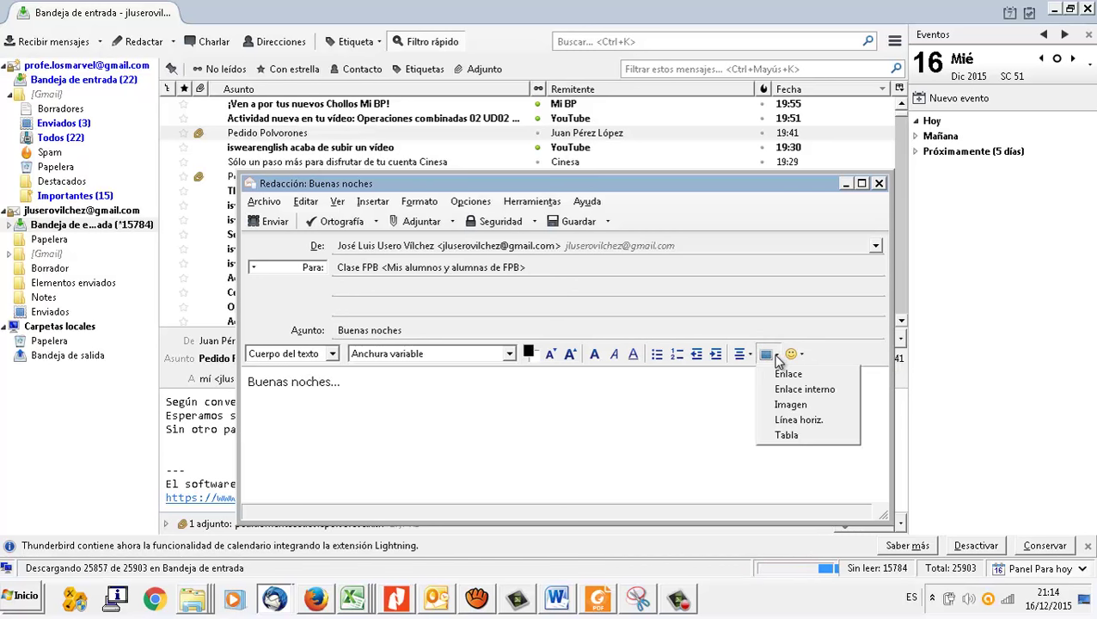
click(389, 406)
text(www)
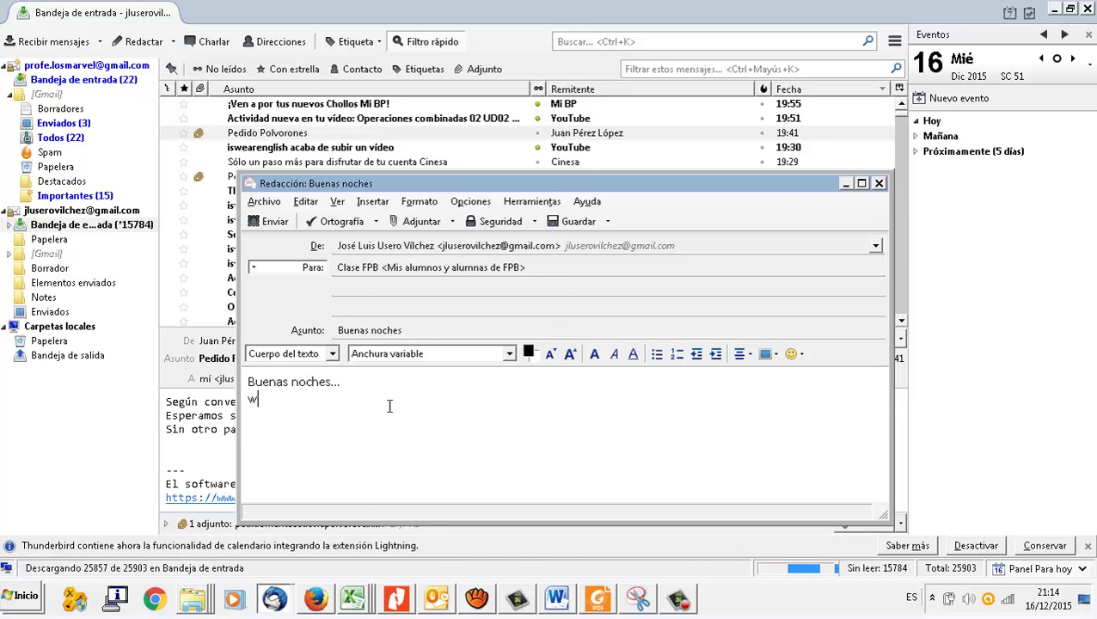
key(BackSpace)
key(BackSpace)
key(BackSpace)
text(Éste es el)
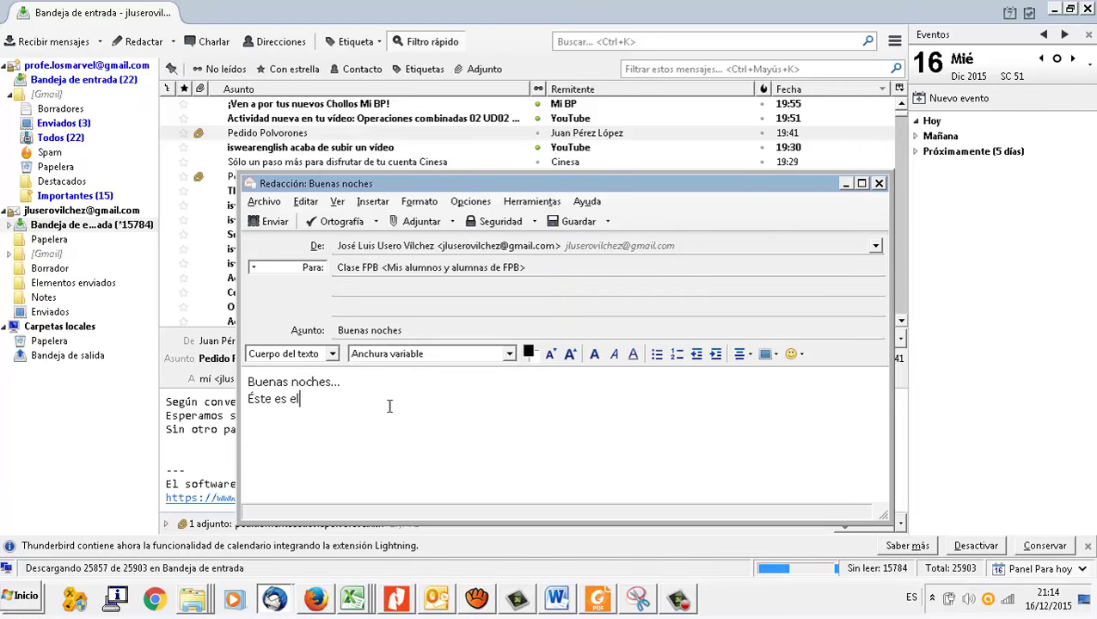
text( enlace al vídeo)
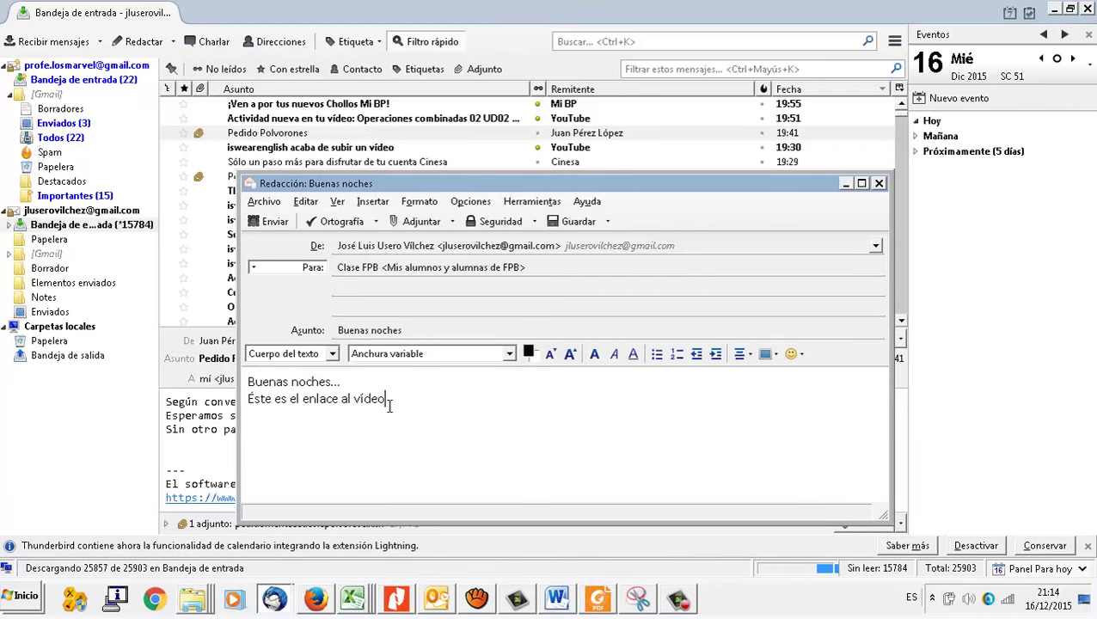
key(Return)
click(315, 599)
Step: Copy the Dark Knight – Hans Zimmer YouTube video's address, pause the ad, and return to the draft
click(768, 36)
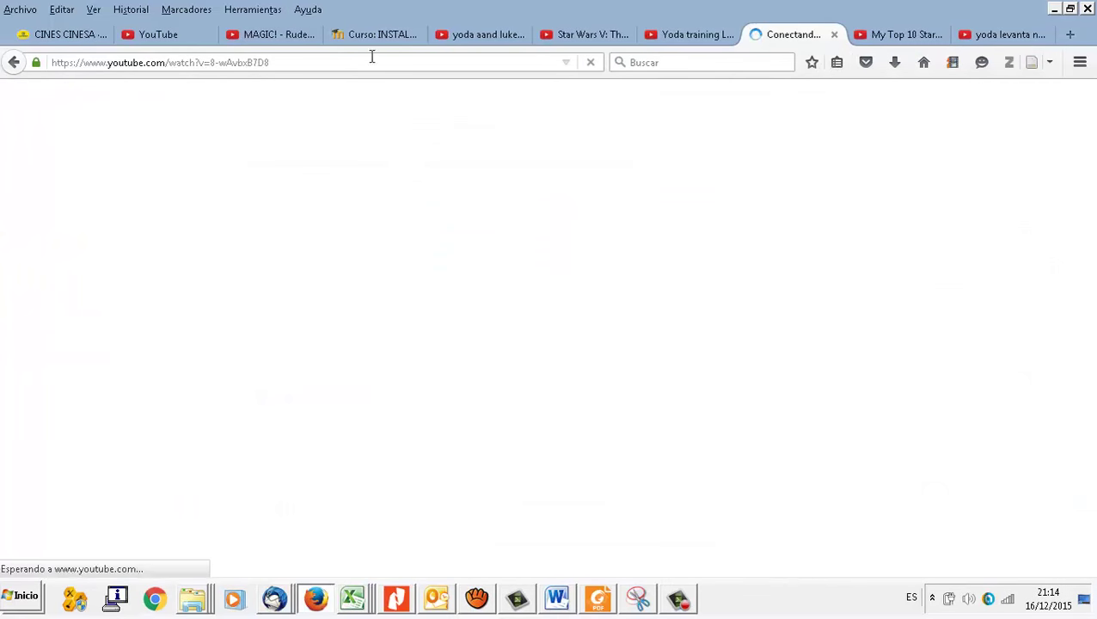
click(314, 63)
key(ctrl+c)
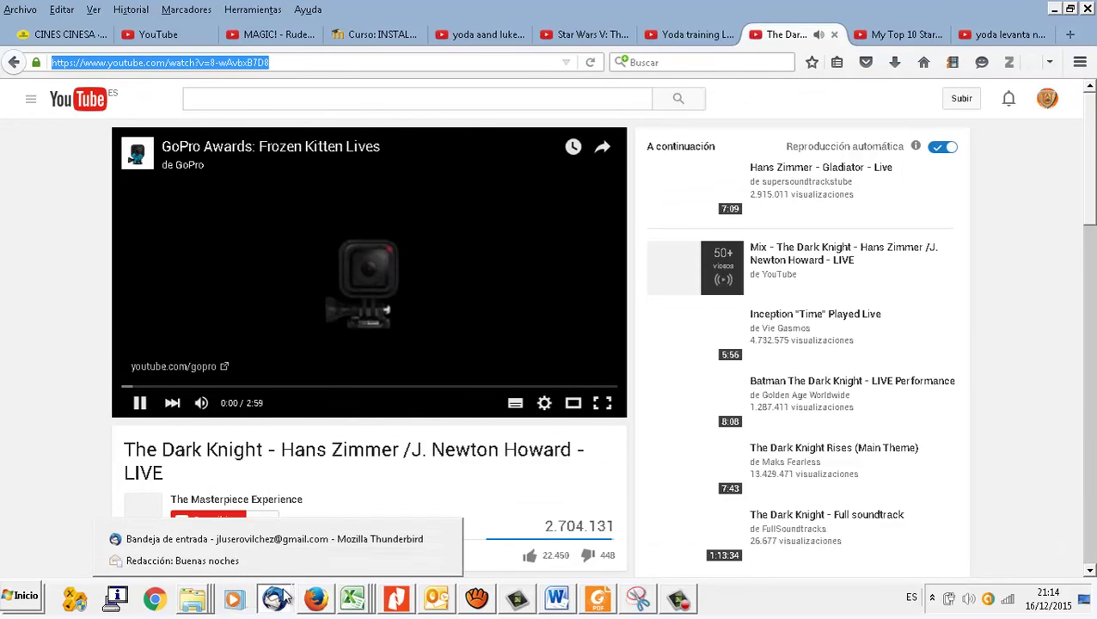
click(141, 403)
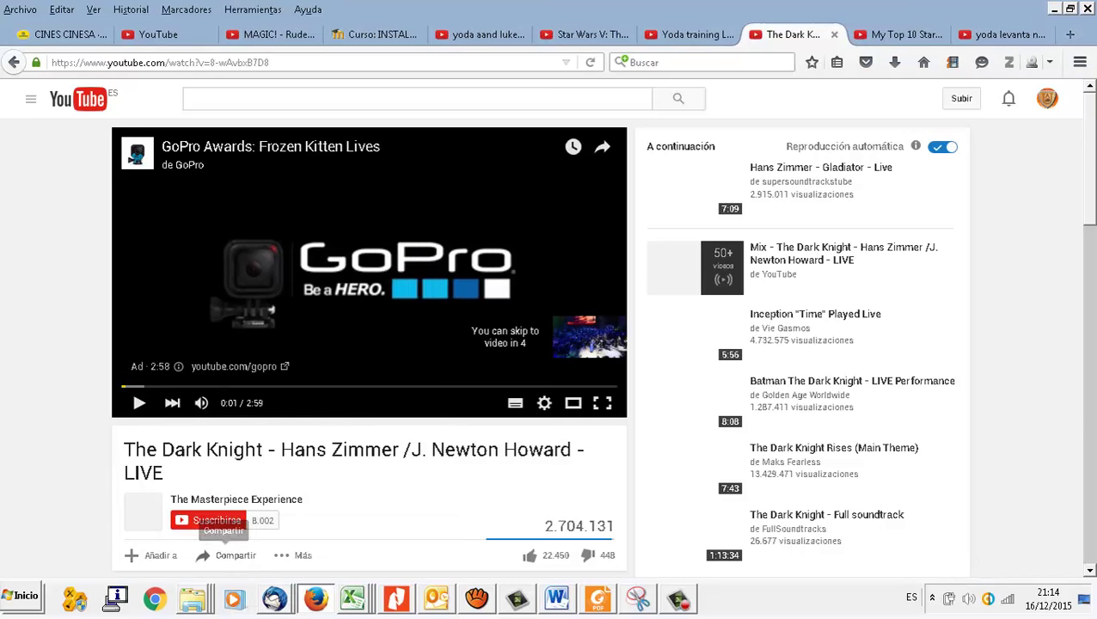
mouse_move(274, 599)
click(287, 567)
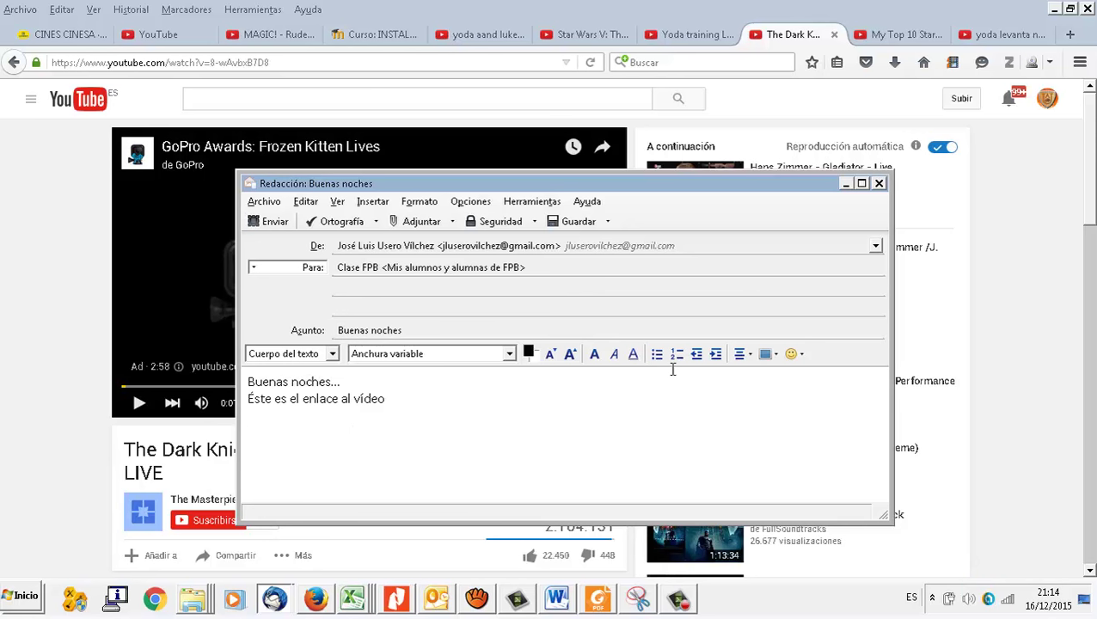
Step: Turn the word 'vídeo' into a link to the copied YouTube video address
drag(354, 402, 385, 401)
click(778, 354)
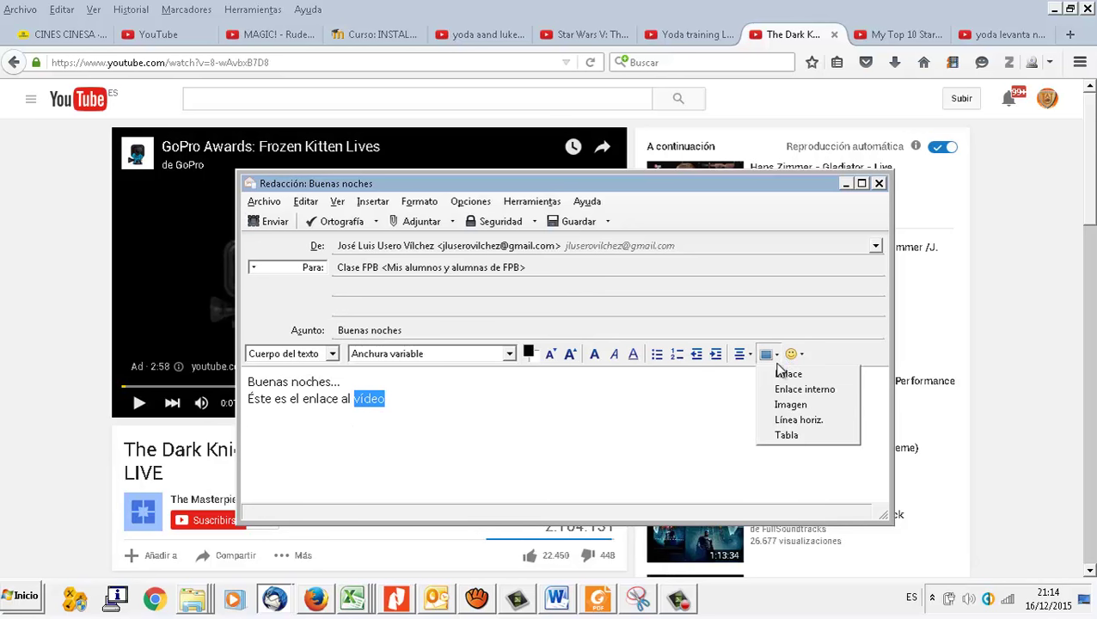
click(776, 373)
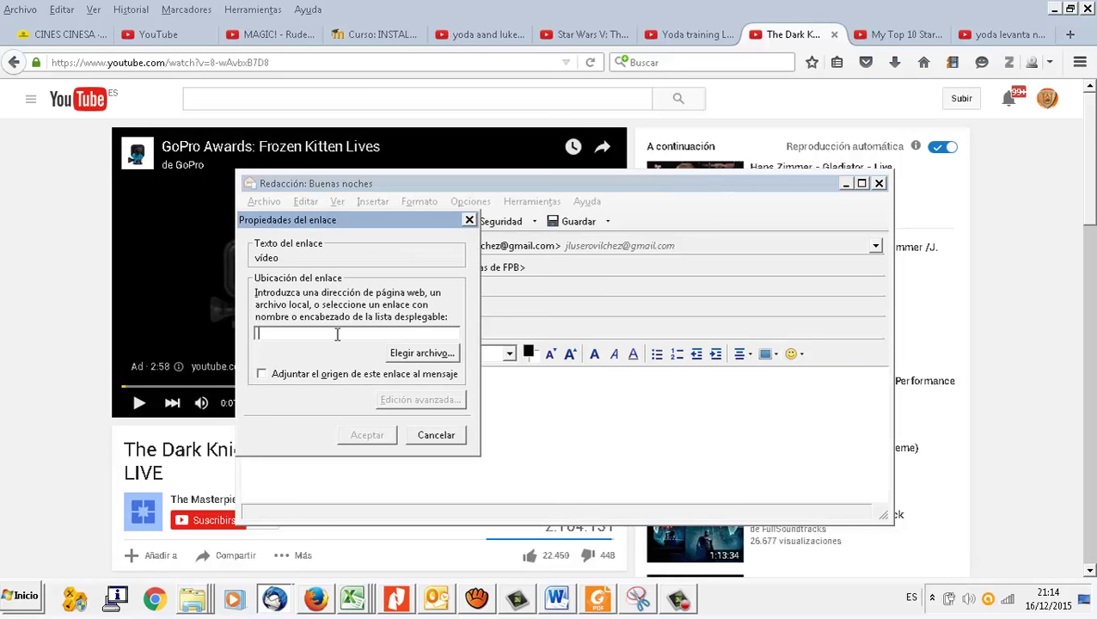
key(ctrl+v)
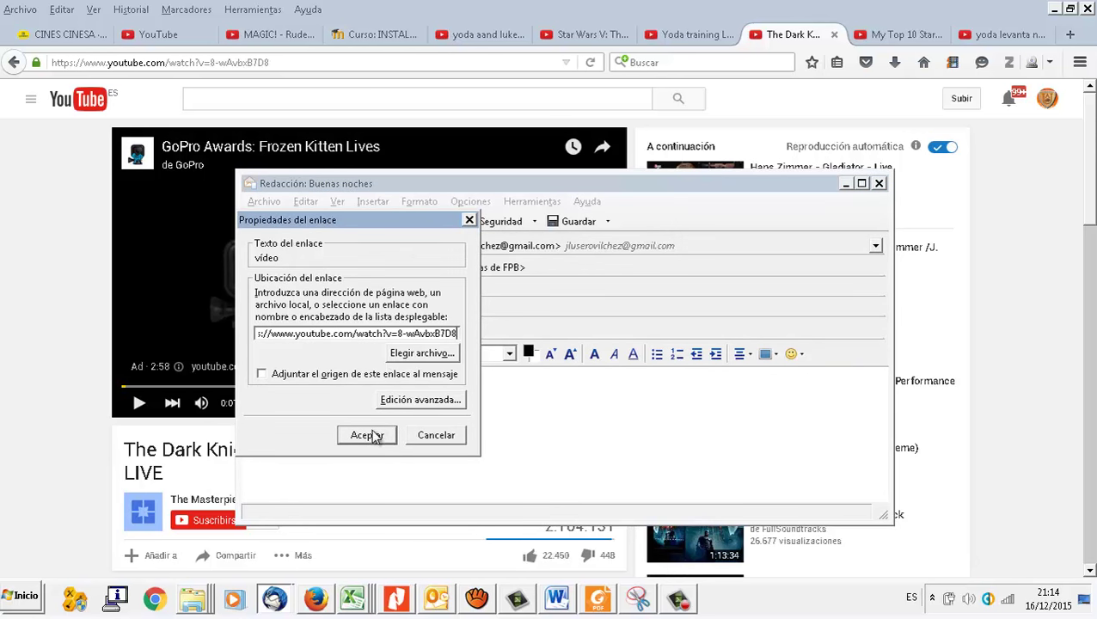
click(369, 434)
click(419, 428)
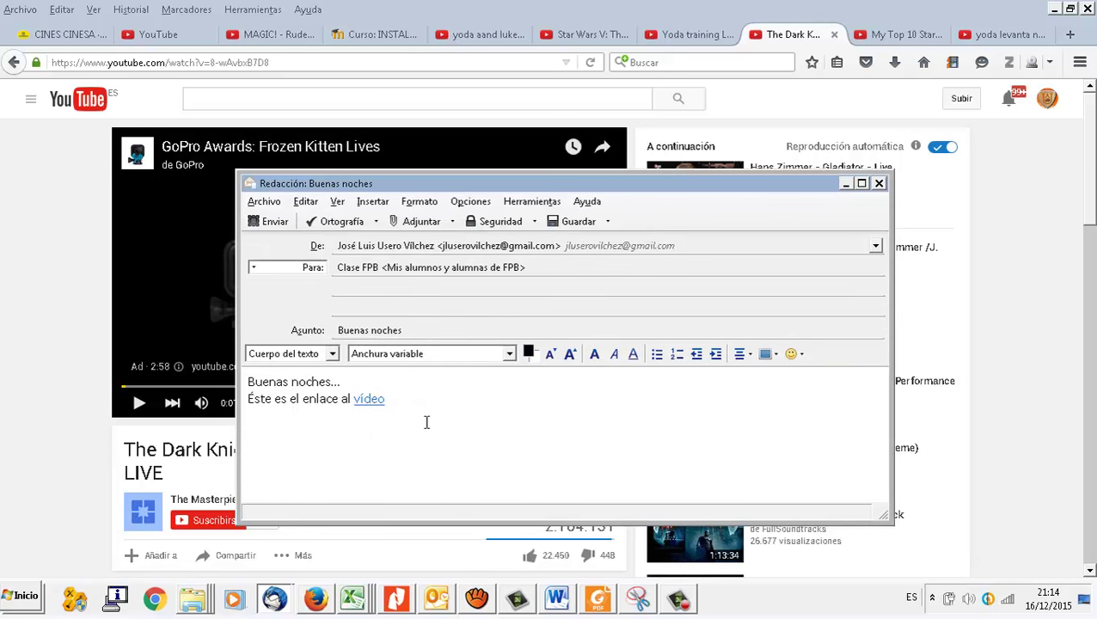
click(268, 202)
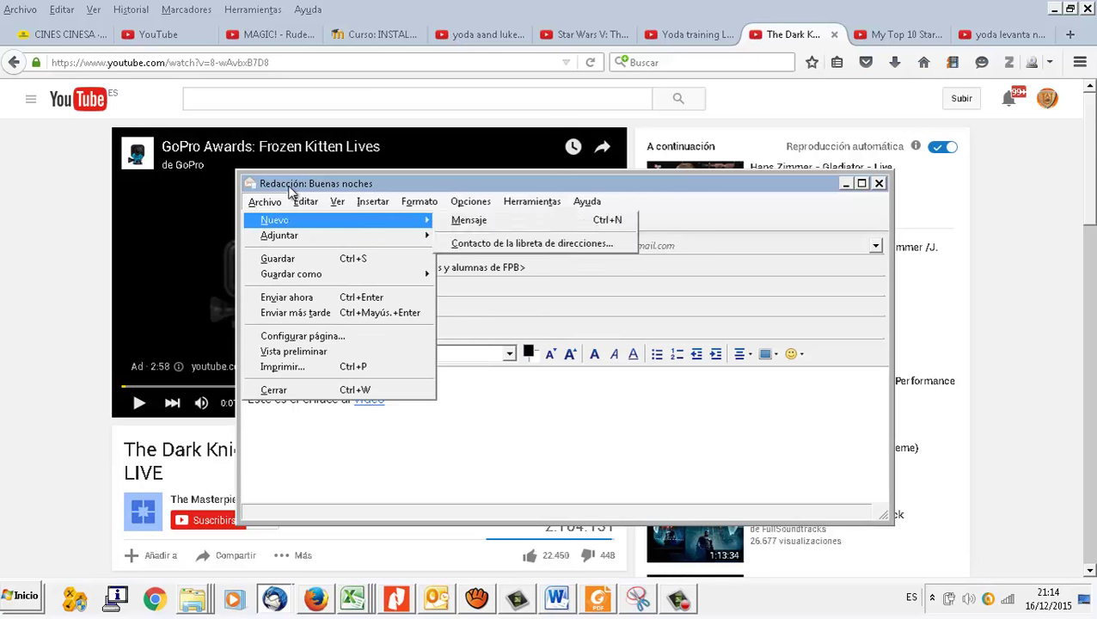
Step: Send the Buenas noches message immediately and go back to the Thunderbird inbox
click(282, 224)
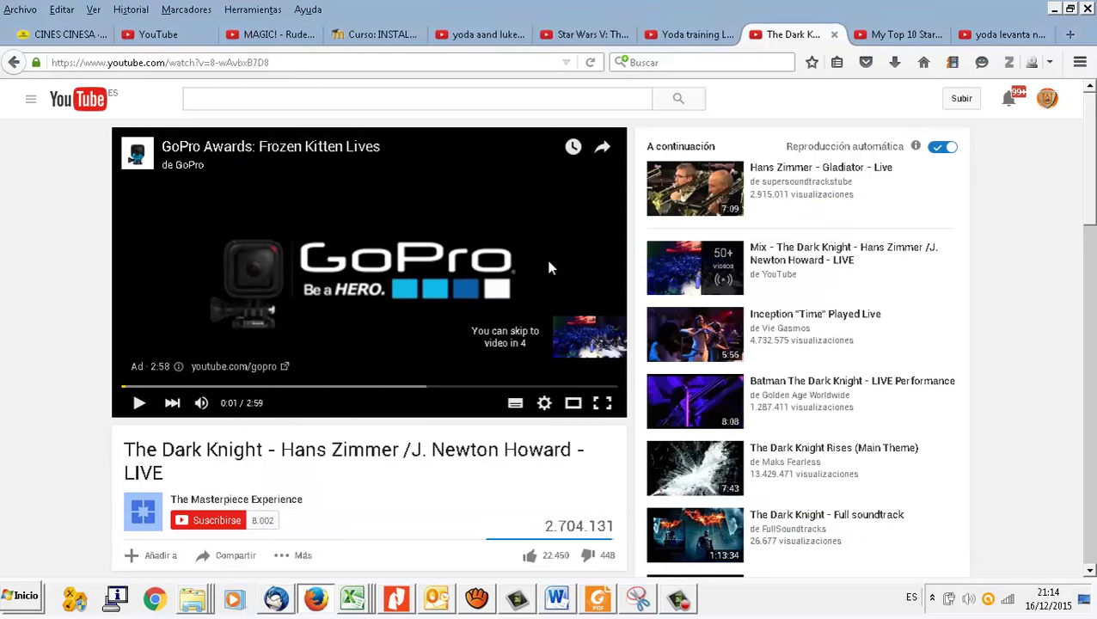
click(282, 602)
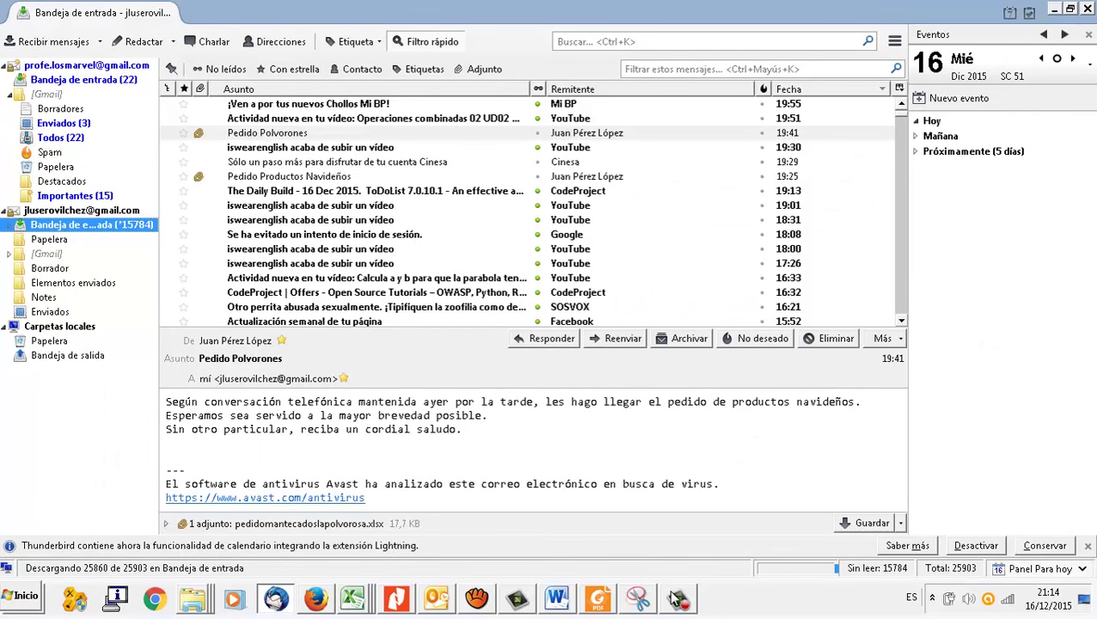
click(678, 600)
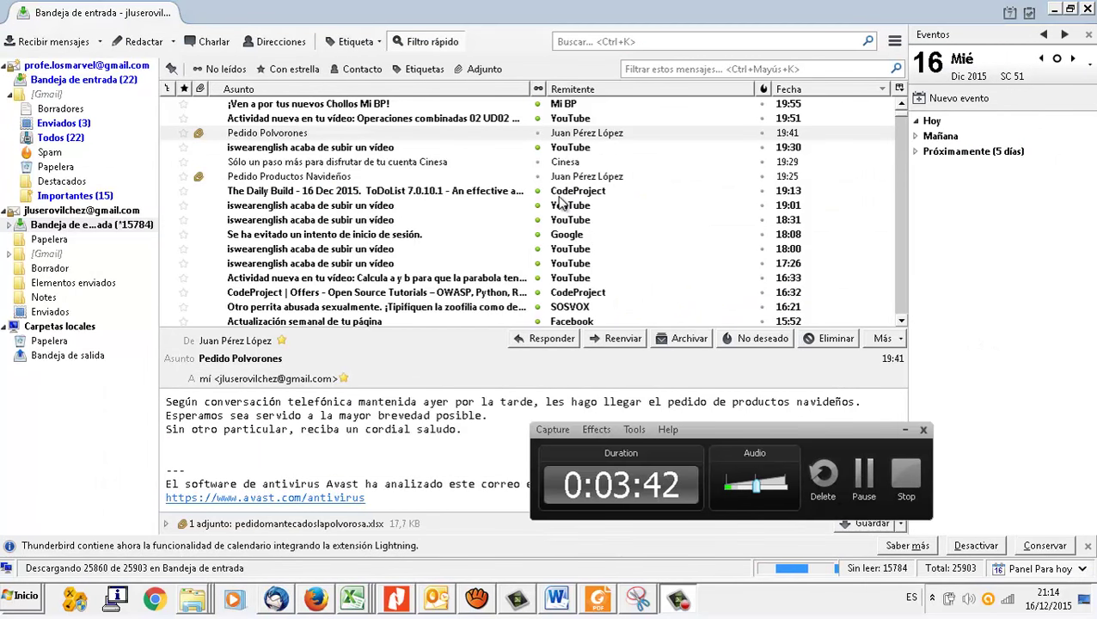